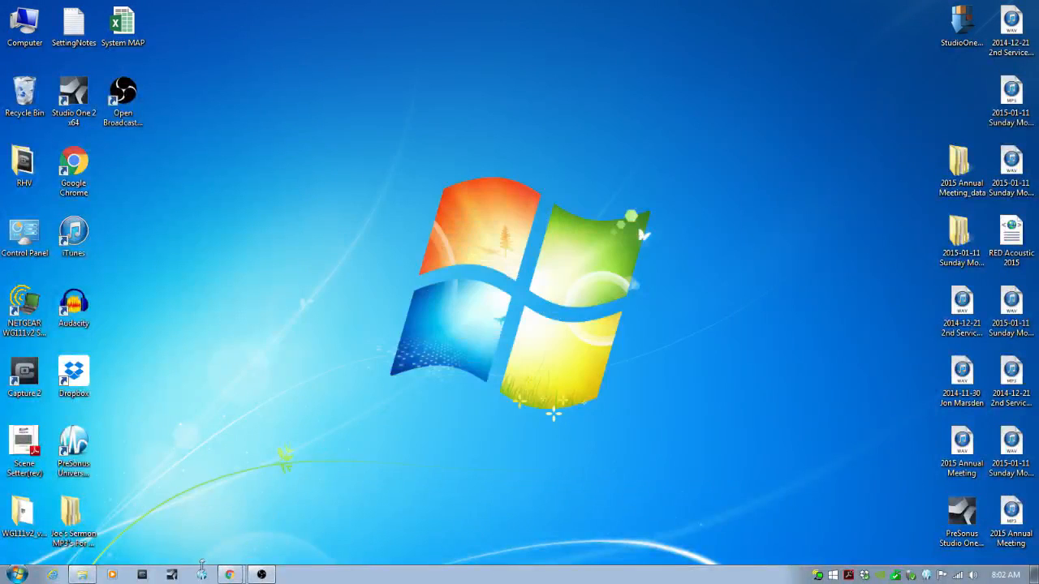
Launch Capture, dismiss the audio device error, and open the 2015-12-06 Green No Law 2nd Service session
left_click(141, 575)
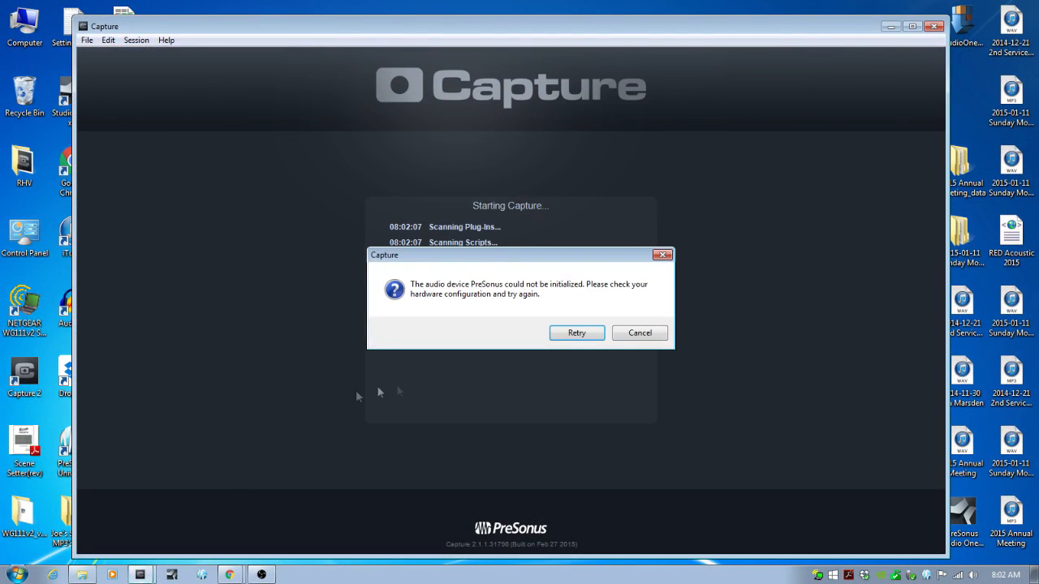
left_click(636, 336)
left_click(636, 336)
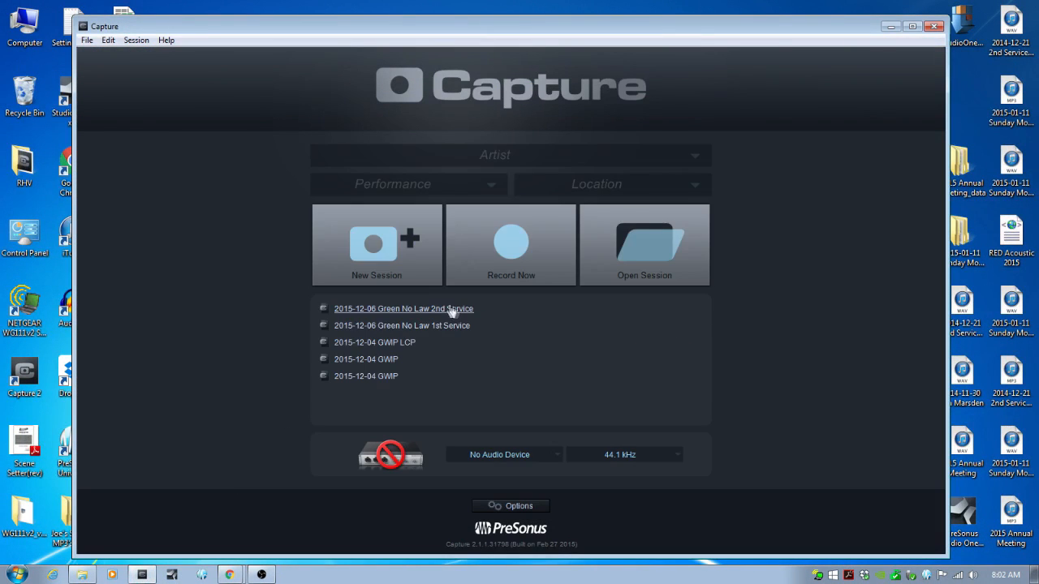
left_click(394, 311)
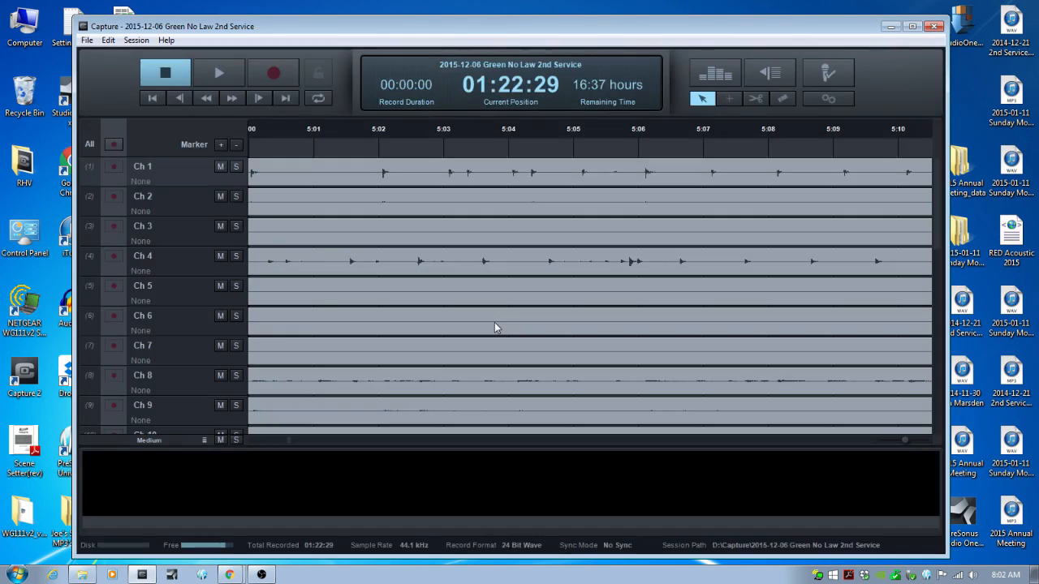
Solo Ch 15, Ch 14 and Ch 13 at the bottom of the track list
scroll(203, 309, "down", 3)
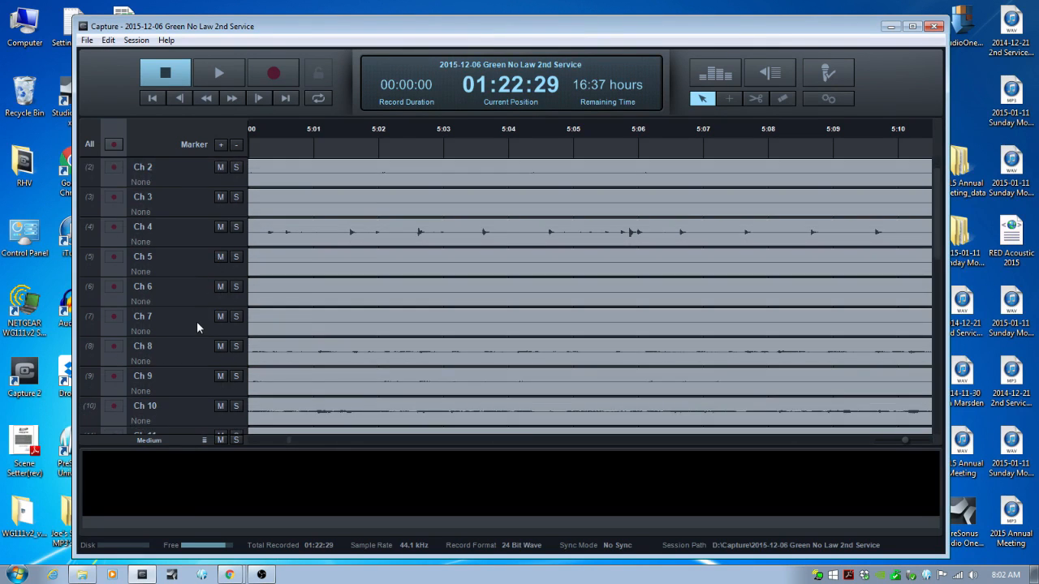
scroll(198, 324, "down", 6)
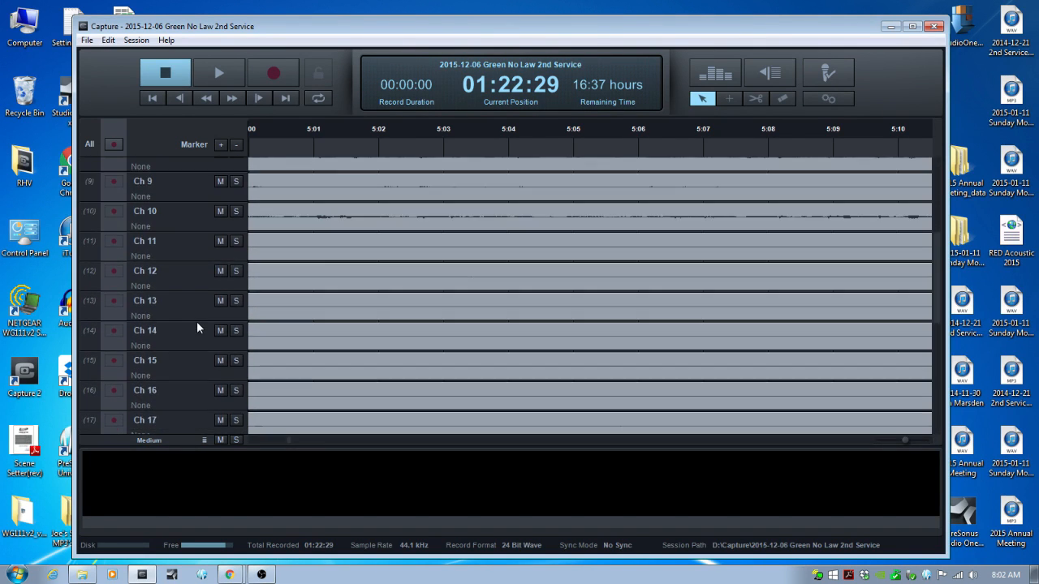
scroll(196, 327, "down", 1)
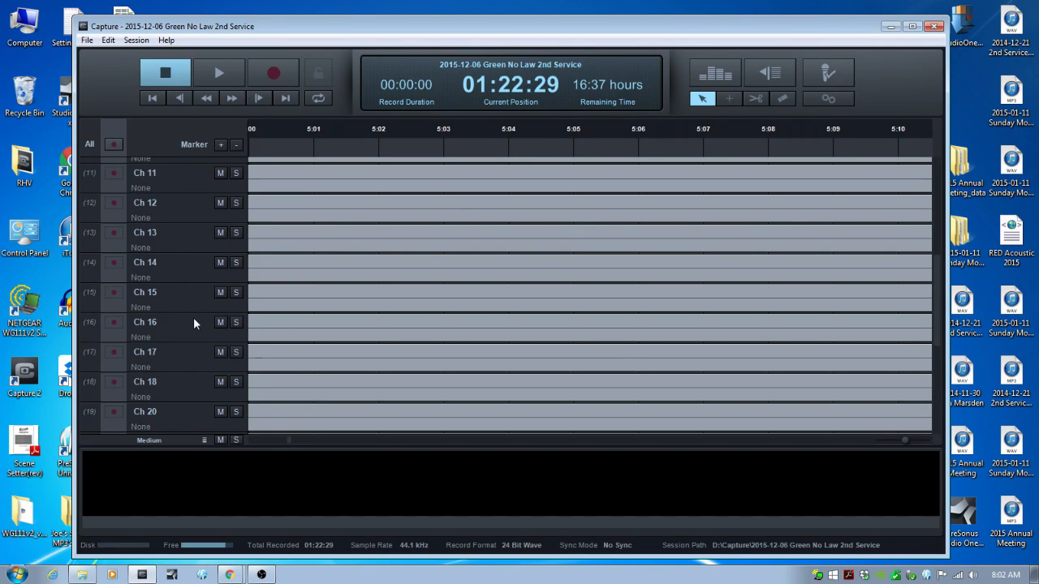
left_click(231, 295)
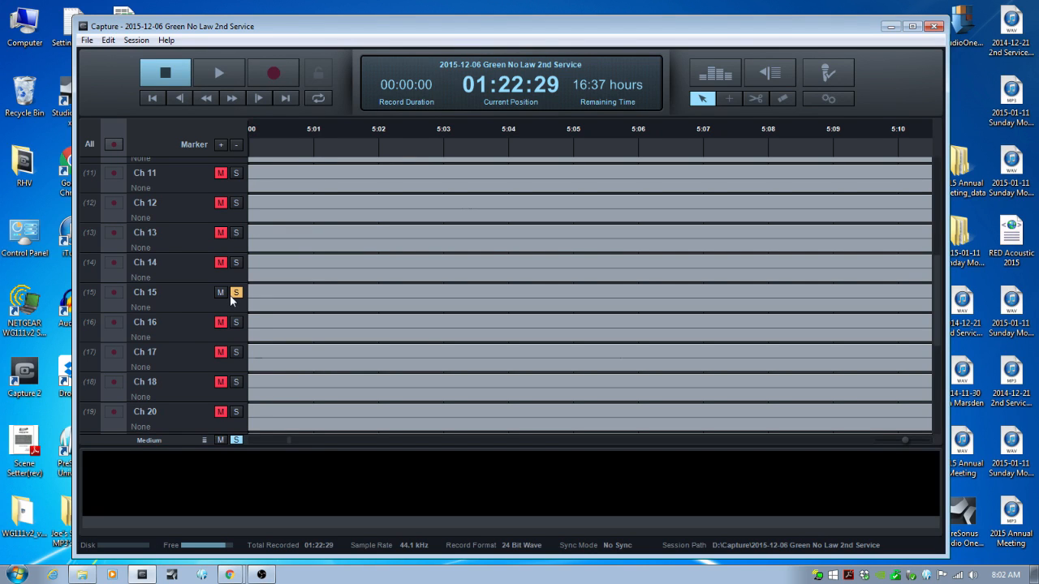
left_click(235, 265)
left_click(238, 234)
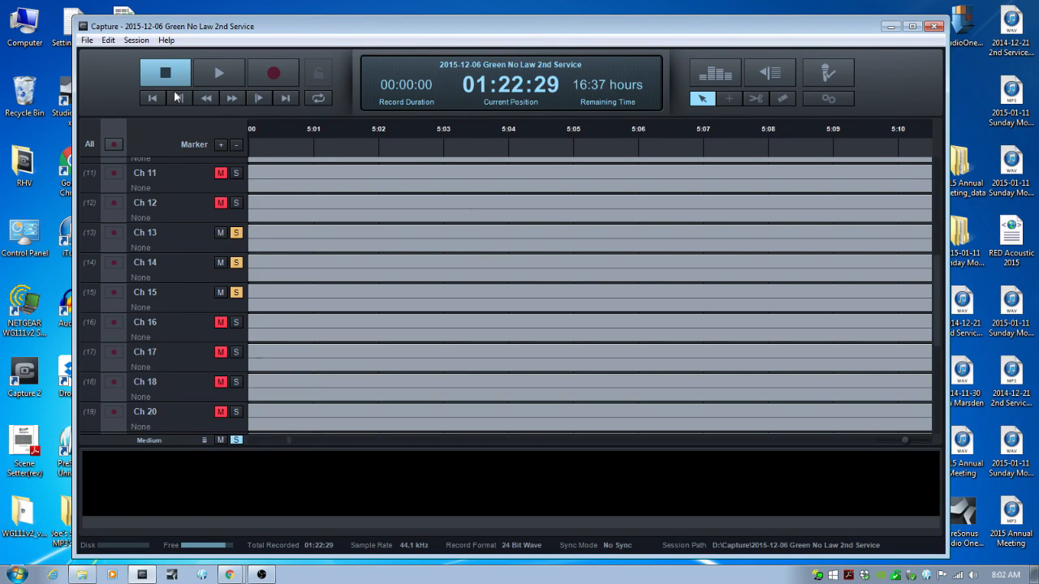
left_click(136, 40)
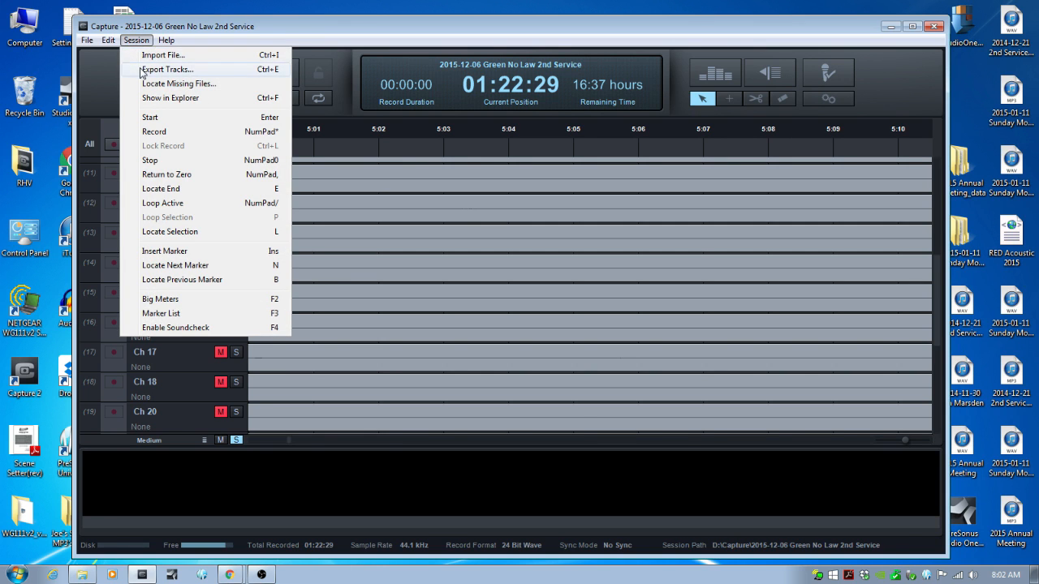
Export the soloed Ch 13–15 tracks with Session > Export Tracks, accepting the default settings
left_click(144, 70)
left_click(608, 427)
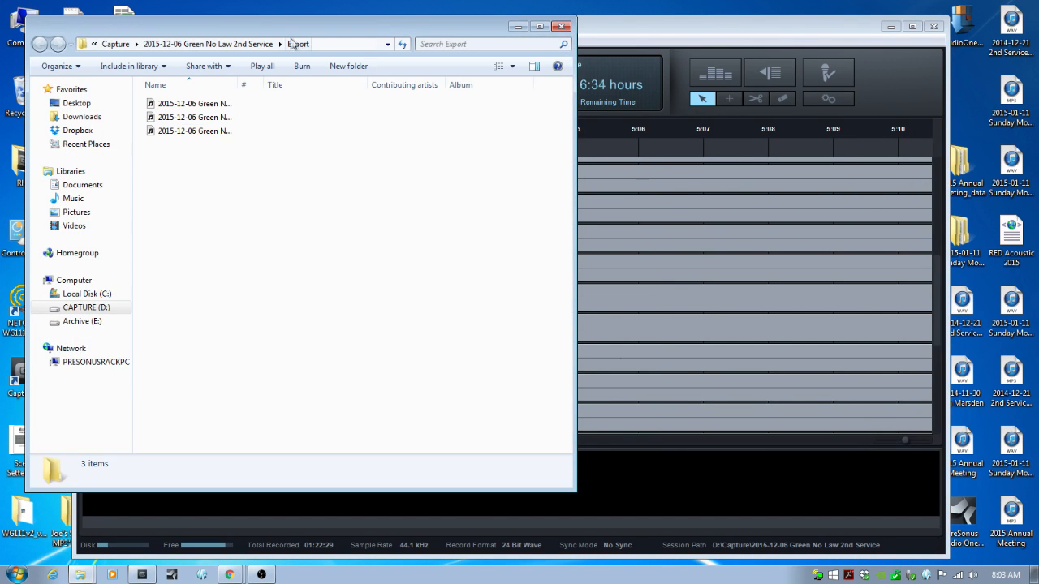
Move the Export folder window aside, minimize Capture, and launch Audacity past its Welcome dialog
left_click_drag(261, 31, 551, 61)
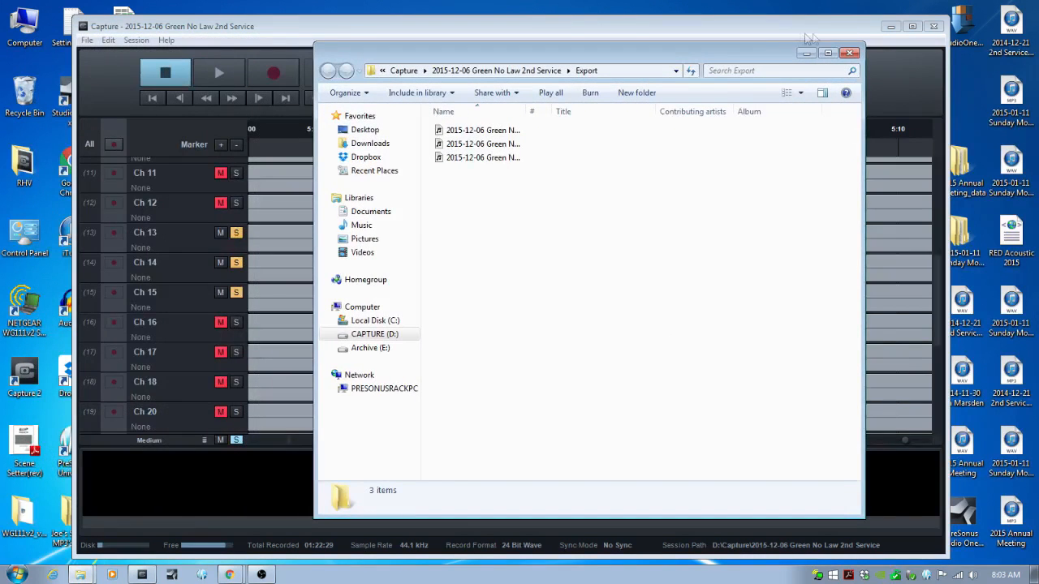
left_click(890, 26)
double_click(74, 306)
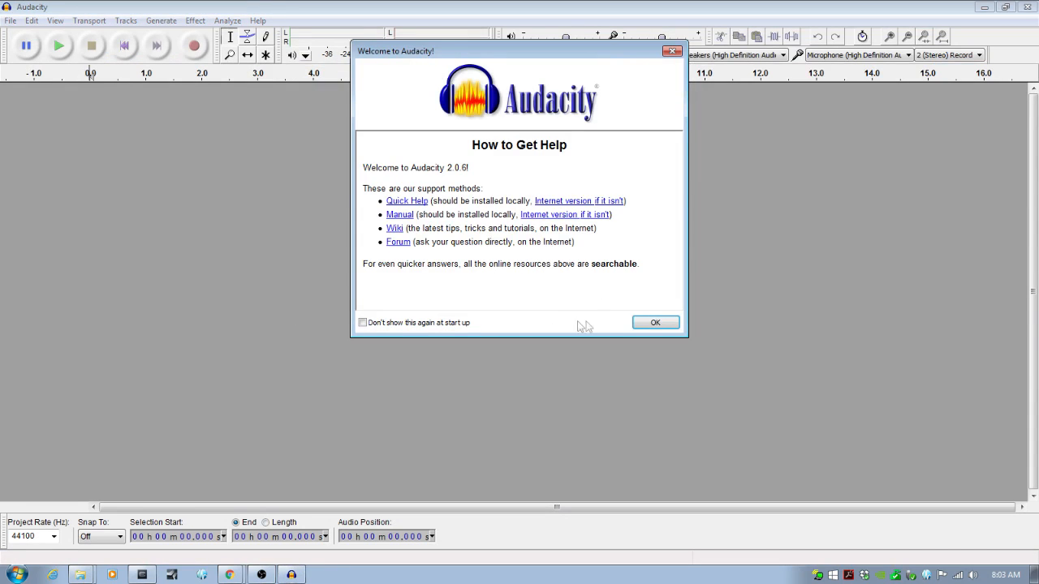
left_click(641, 323)
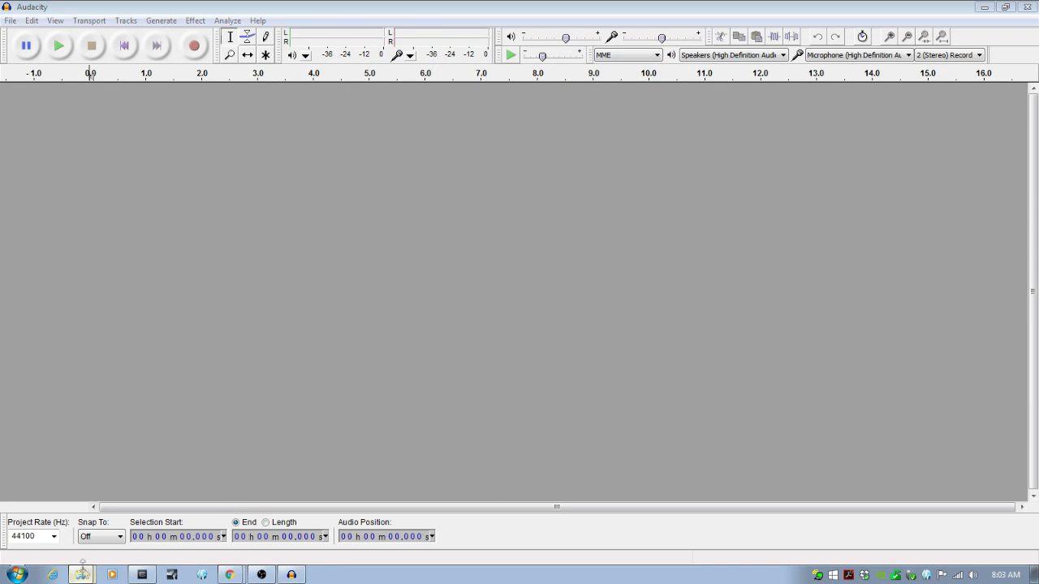
Drag the three exported Ch 13–15 WAV files from the Export folder into Audacity
left_click(81, 574)
left_click_drag(482, 191, 471, 128)
left_click_drag(315, 150, 208, 166)
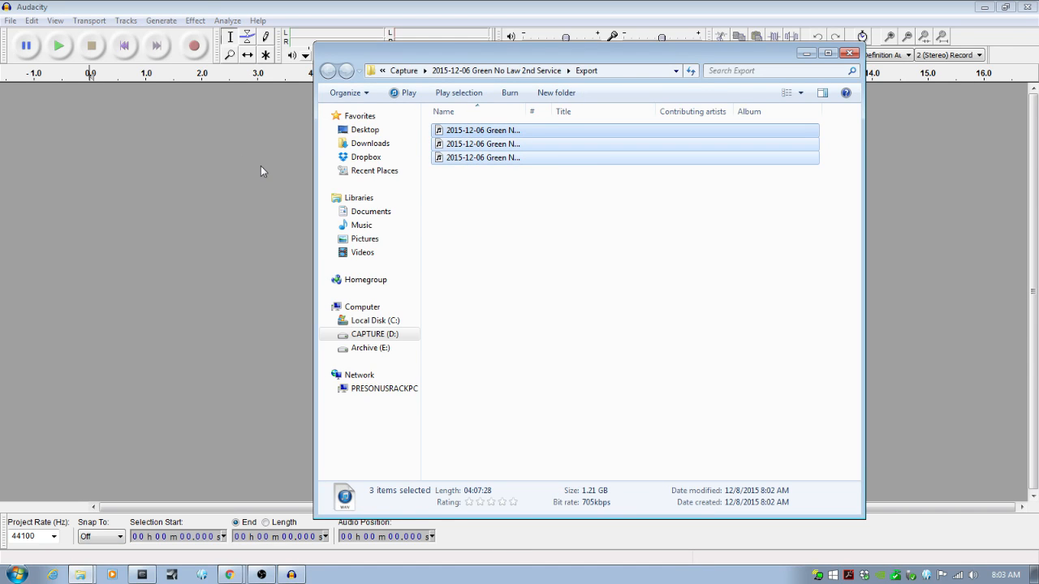
left_click_drag(260, 171, 260, 170)
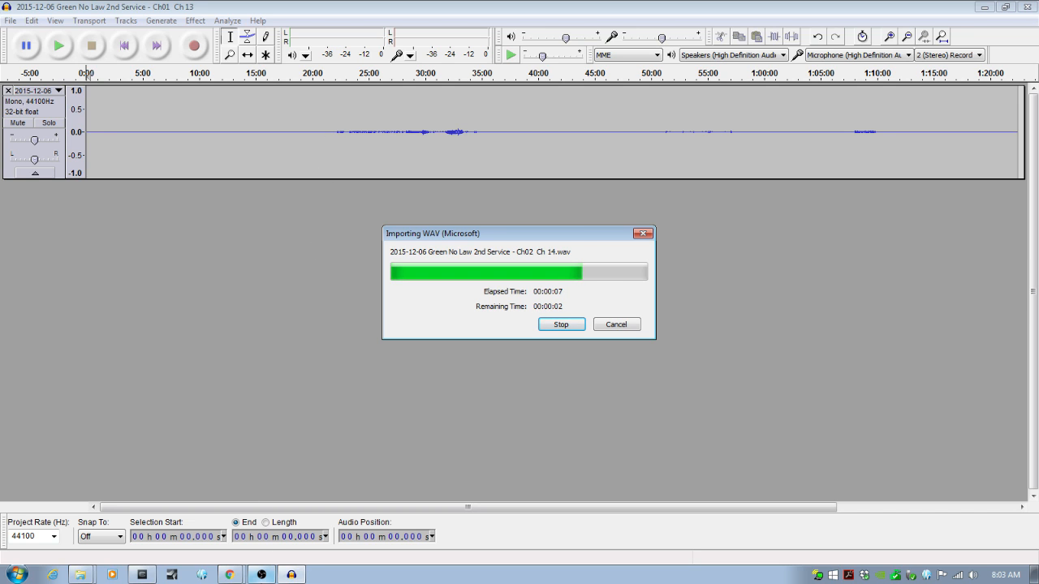
left_click(261, 575)
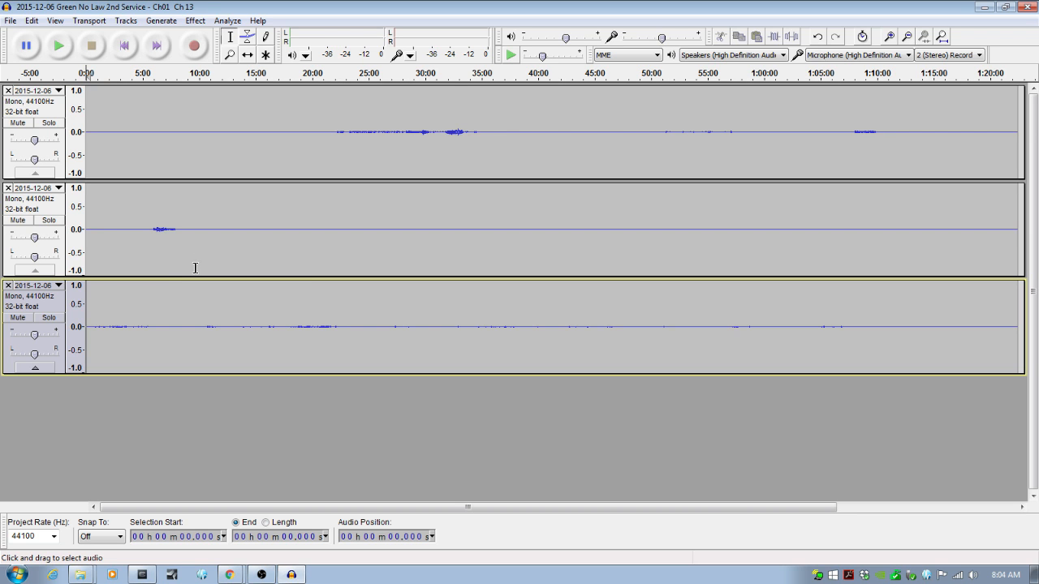
Apply Effect > Amplify with 22.7 dB amplification to all three tracks
left_click(223, 25)
mouse_move(194, 20)
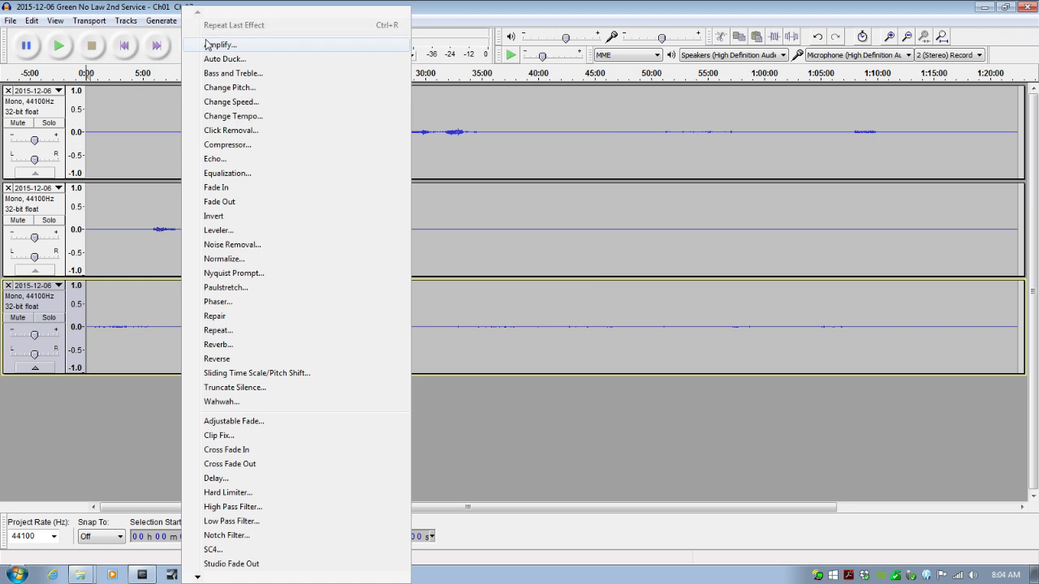
left_click(207, 43)
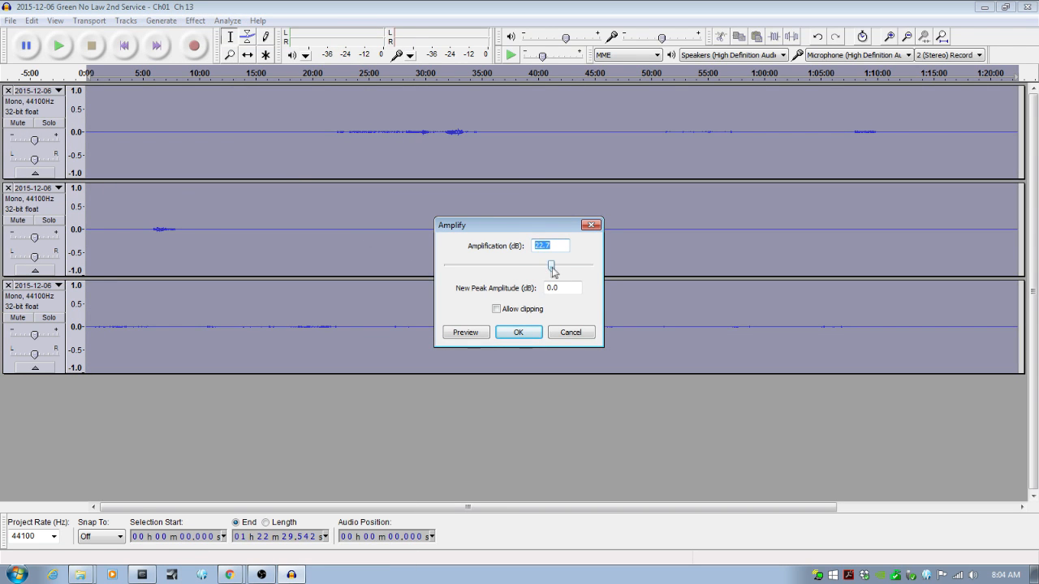
left_click(518, 332)
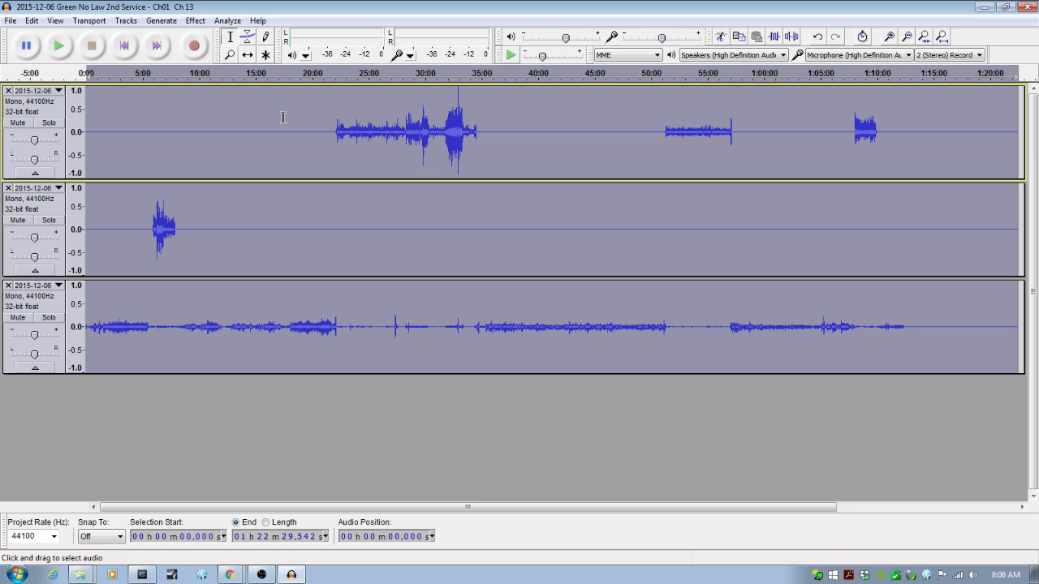
Apply Bass and Treble to all three tracks, then play from 22:03 to check the result
left_click(195, 20)
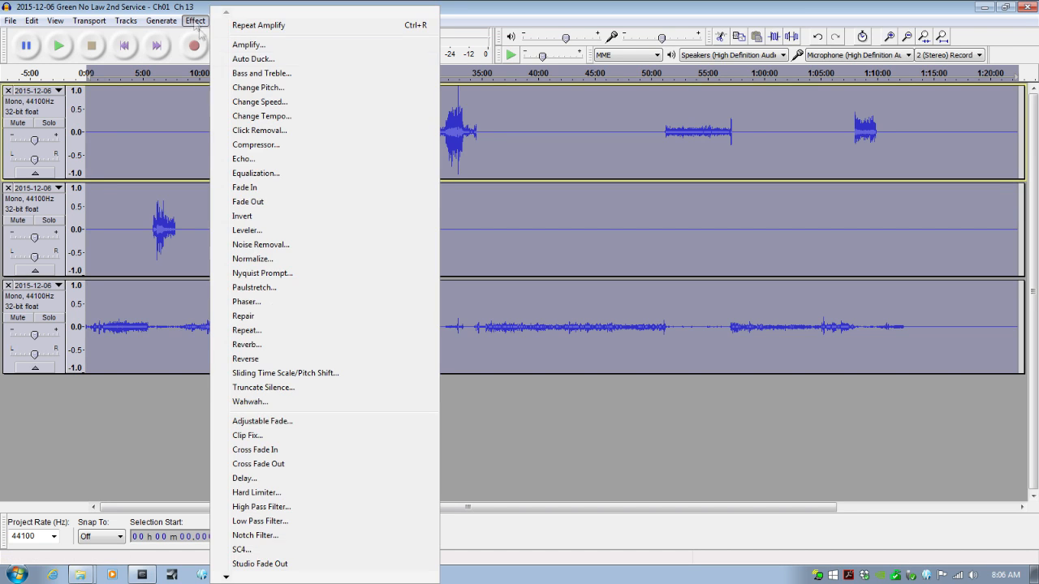
left_click(243, 73)
left_click(517, 337)
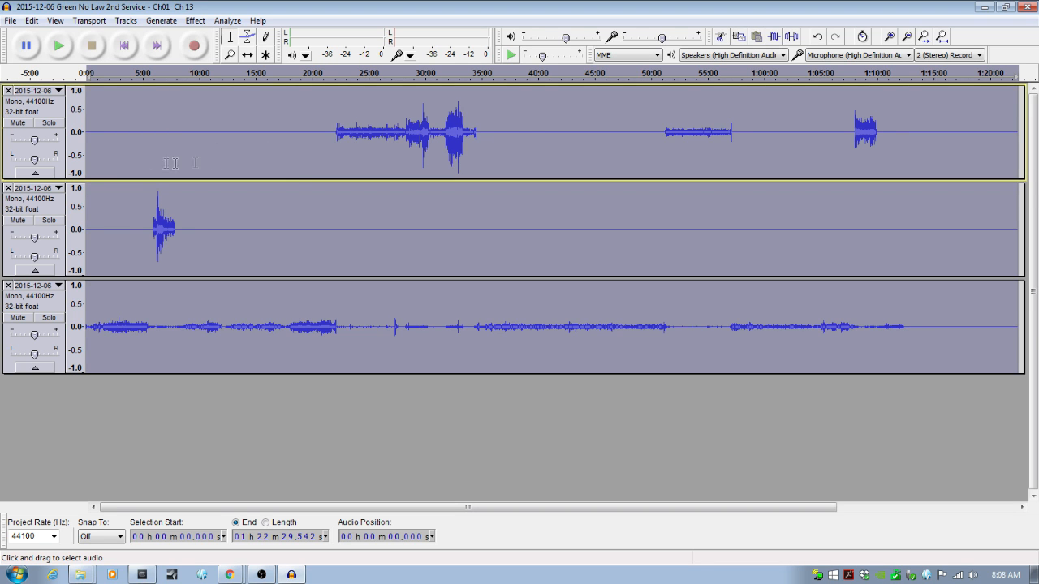
left_click(335, 135)
key("space")
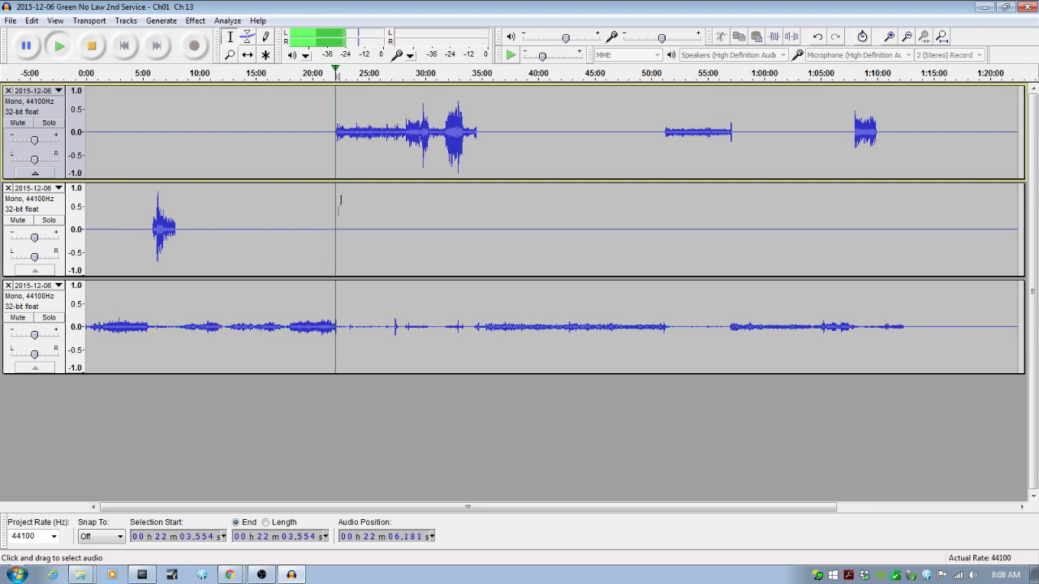
left_click(273, 577)
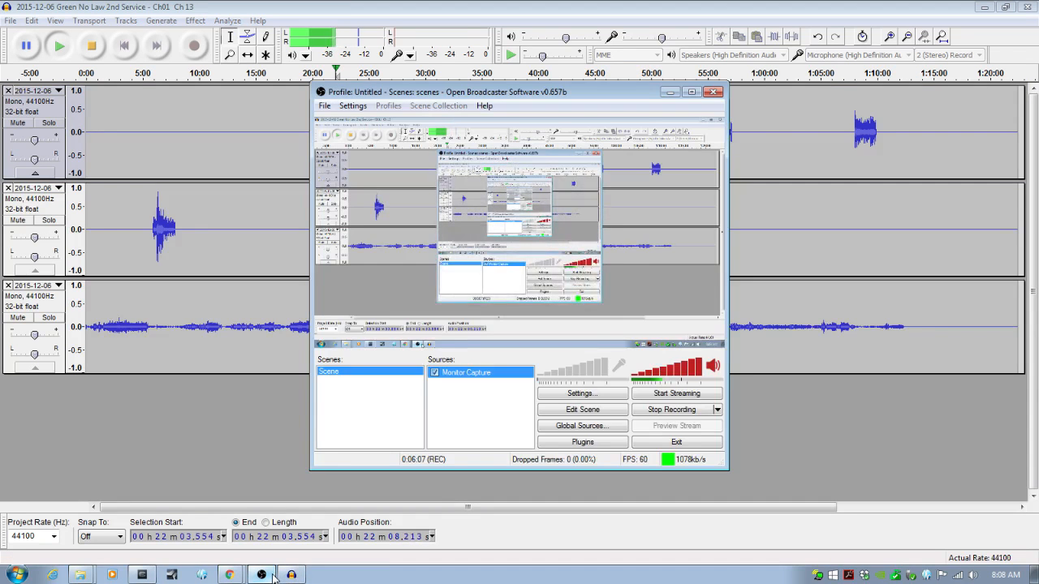
left_click(274, 577)
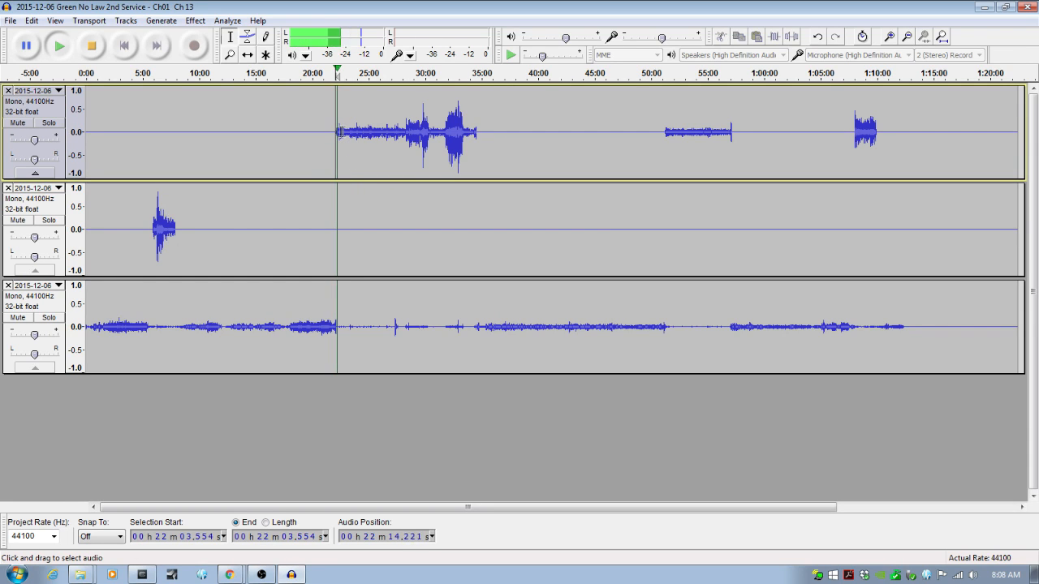
left_click(399, 133)
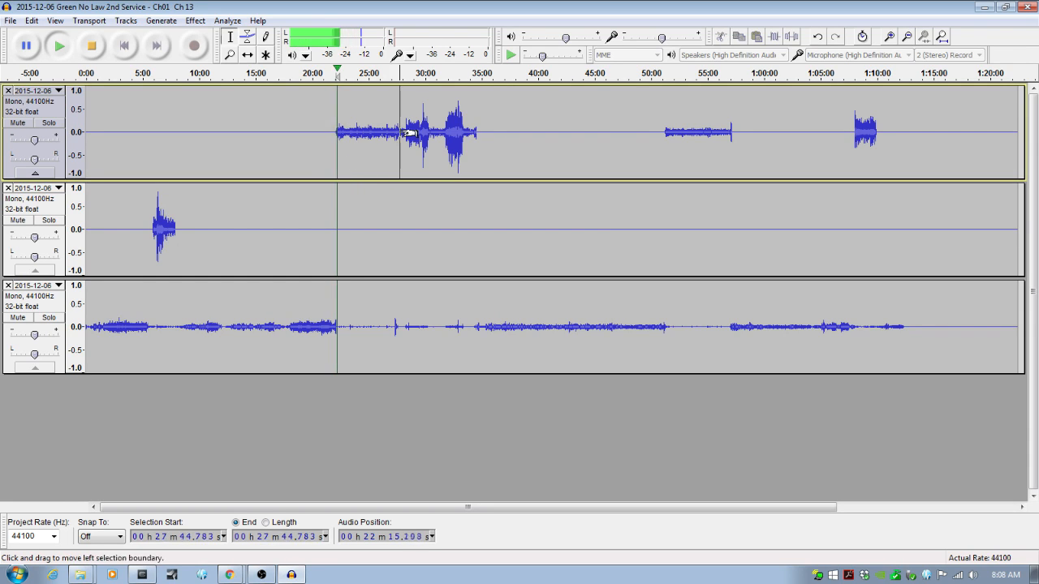
left_click(450, 144)
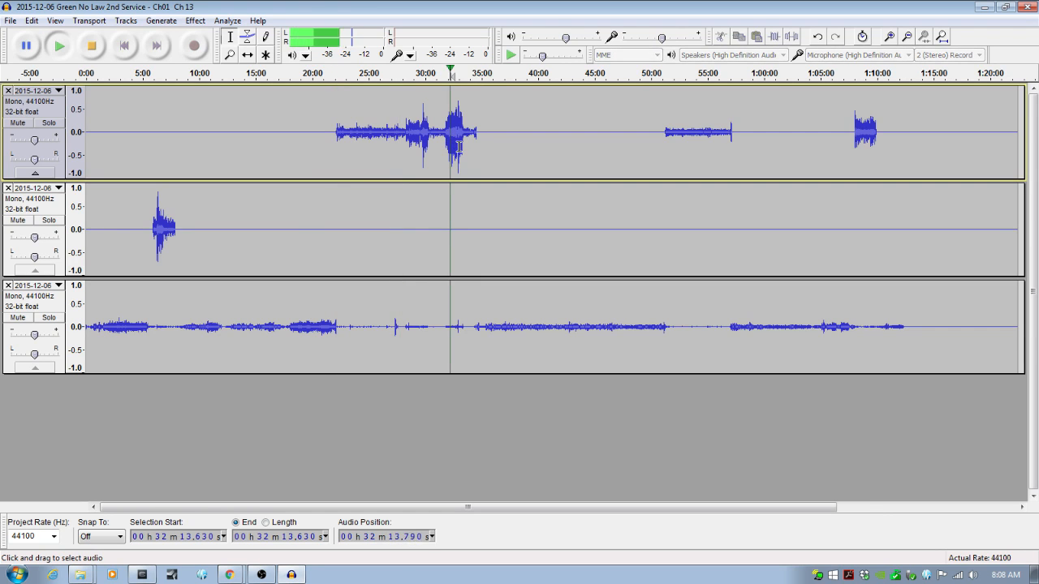
left_click(300, 240)
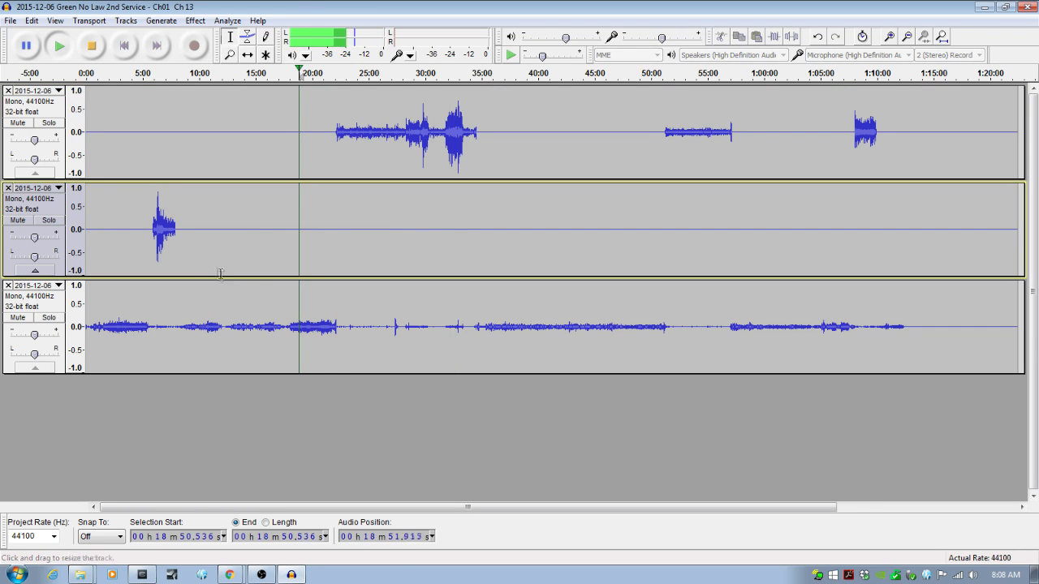
key("space")
left_click(163, 231)
key("space")
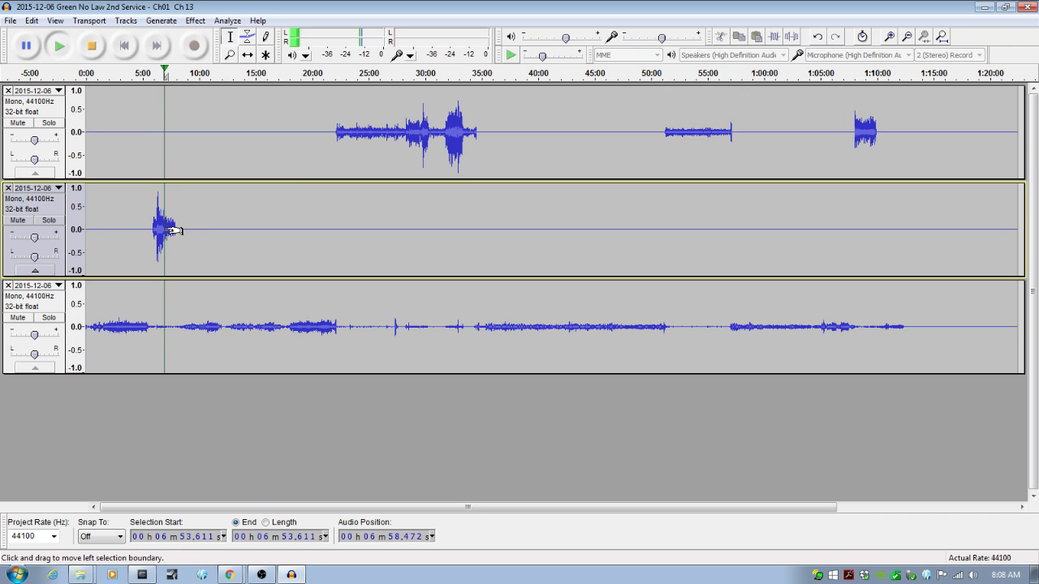
left_click(500, 263)
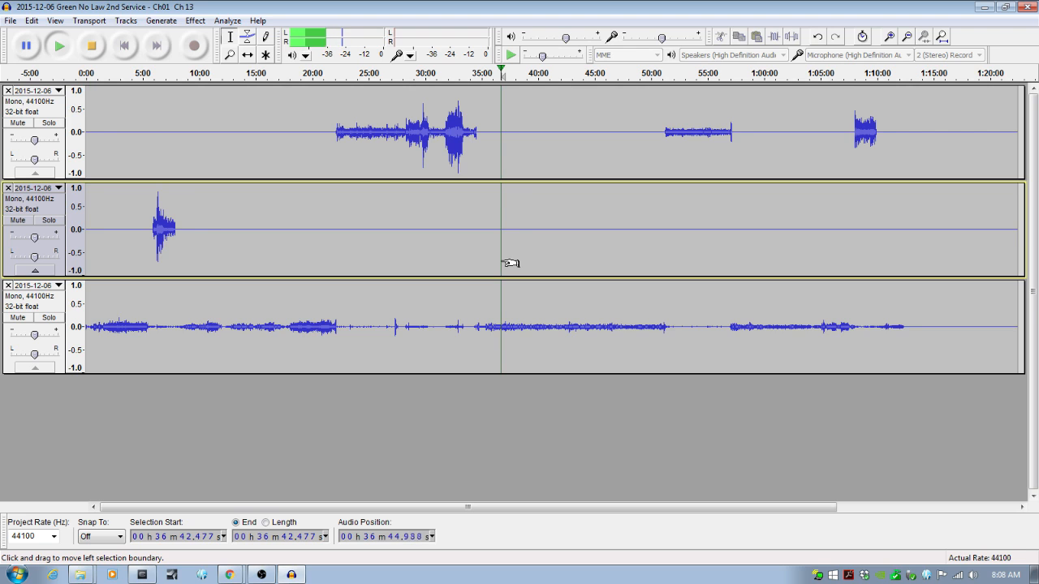
key("space")
Play around 35:06 to find the cut point, then select 0:00–35:30 and delete it
left_click(483, 265)
key("space")
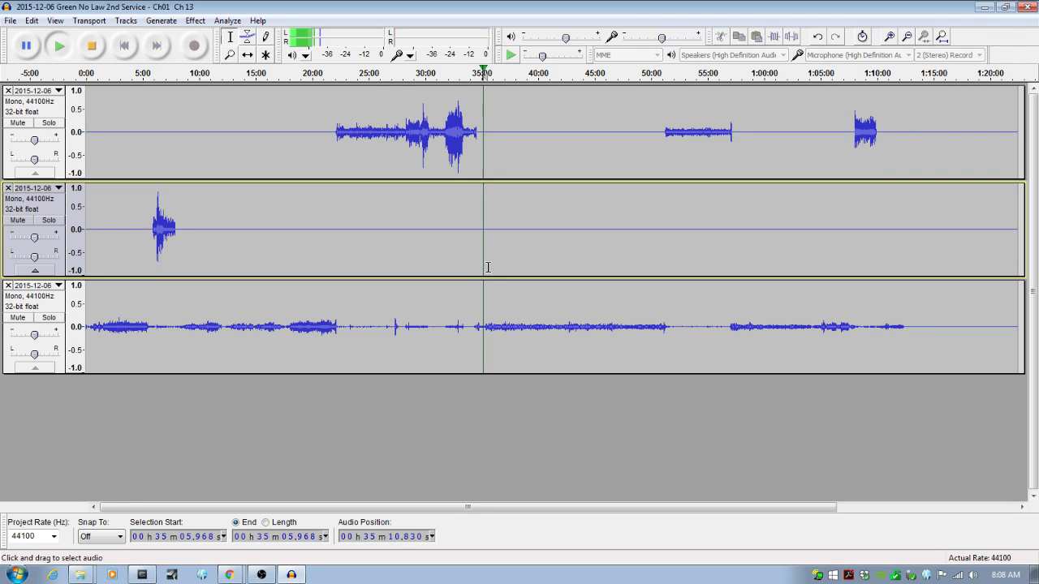
left_click(489, 268)
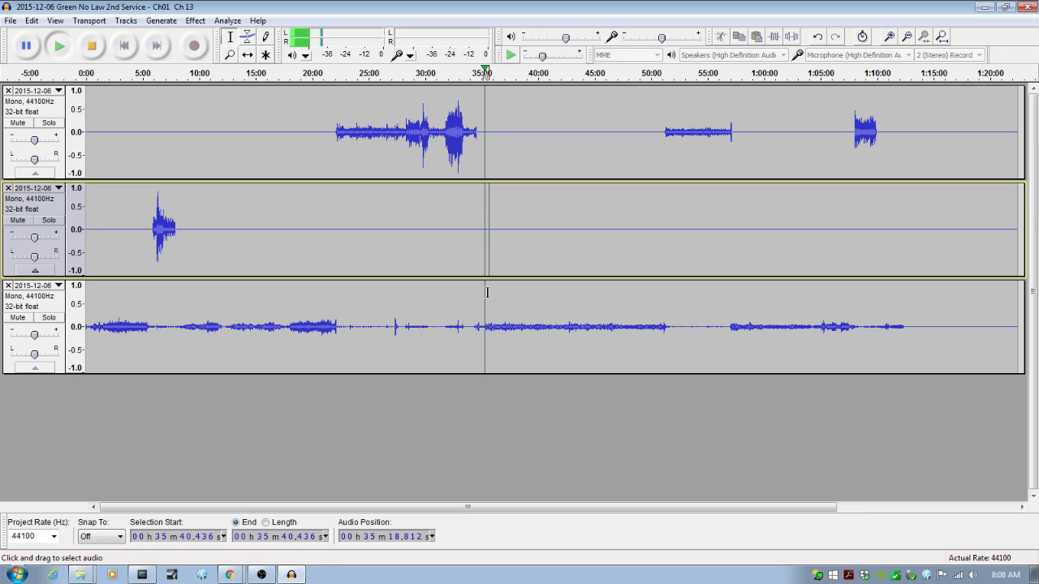
left_click(488, 329)
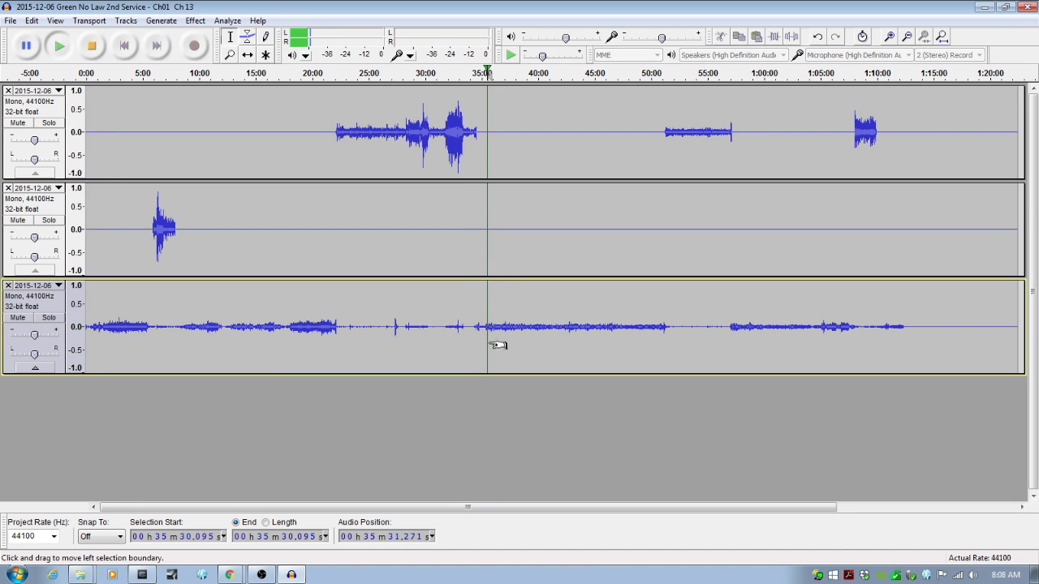
key("space")
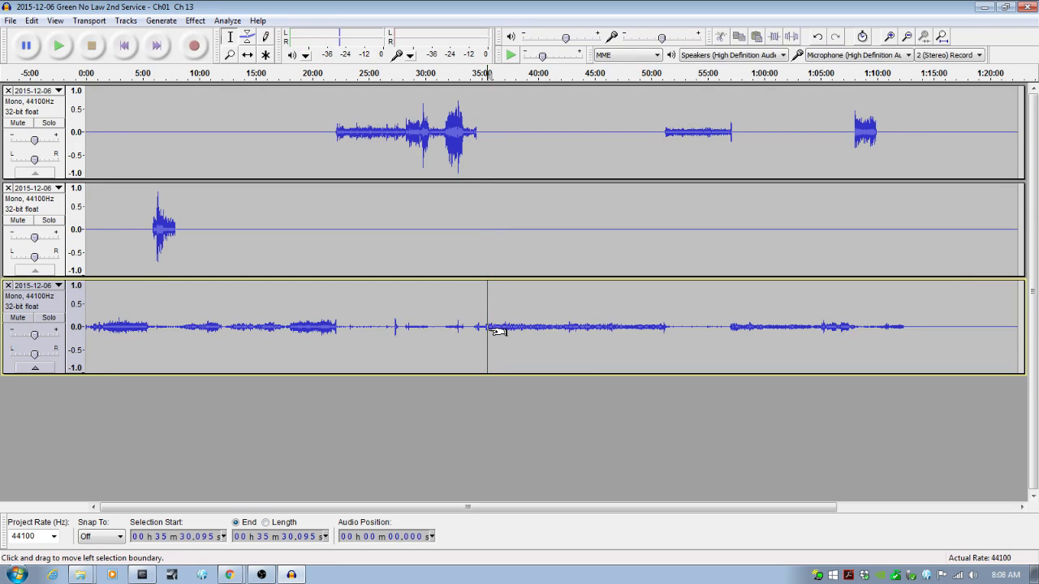
left_click_drag(490, 328, 69, 136)
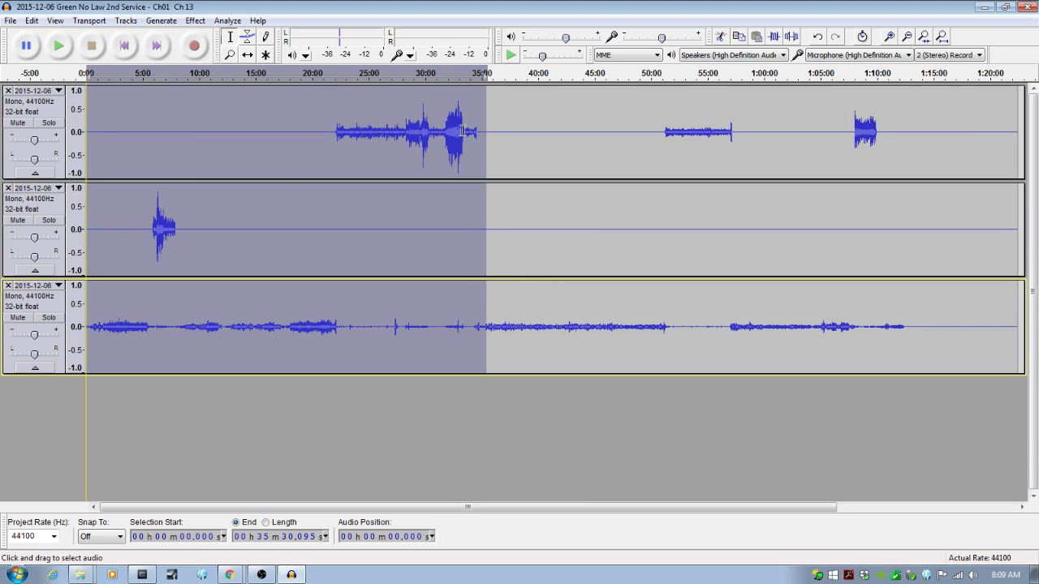
key("Delete")
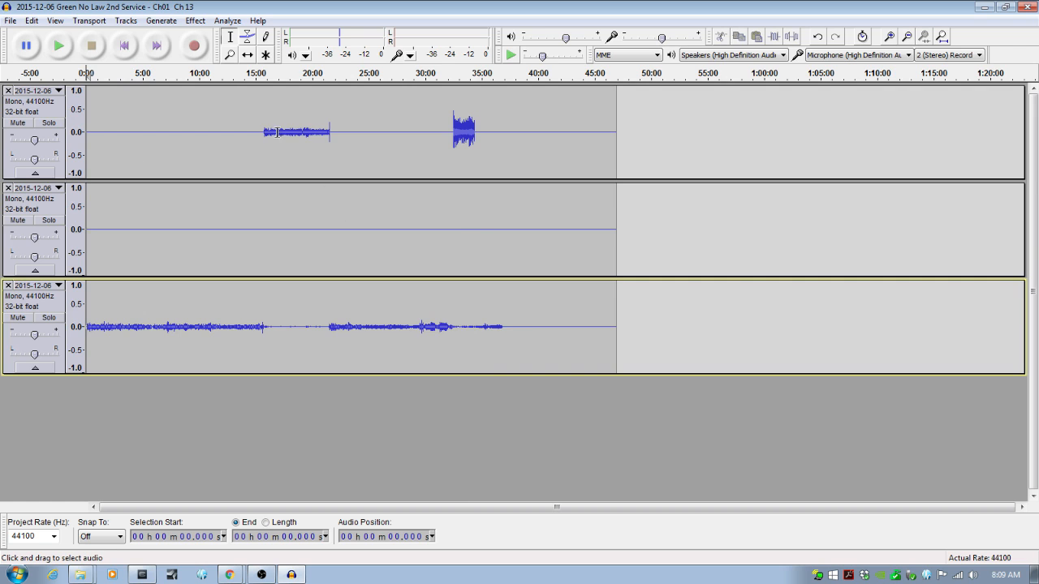
left_click(276, 132)
left_click(467, 136)
key("space")
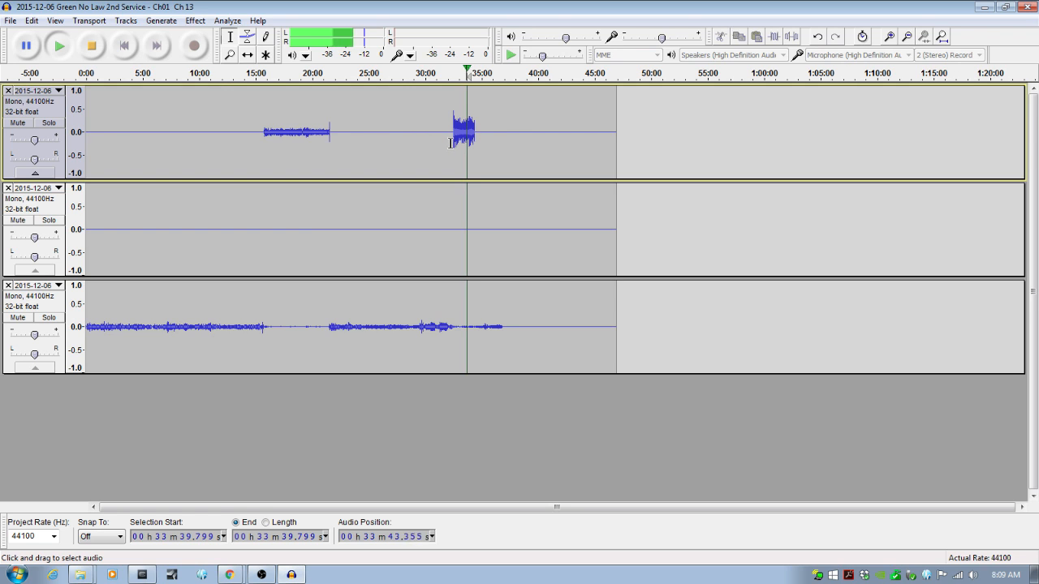
left_click(452, 142)
left_click_drag(453, 144, 445, 149)
key("space")
key("space")
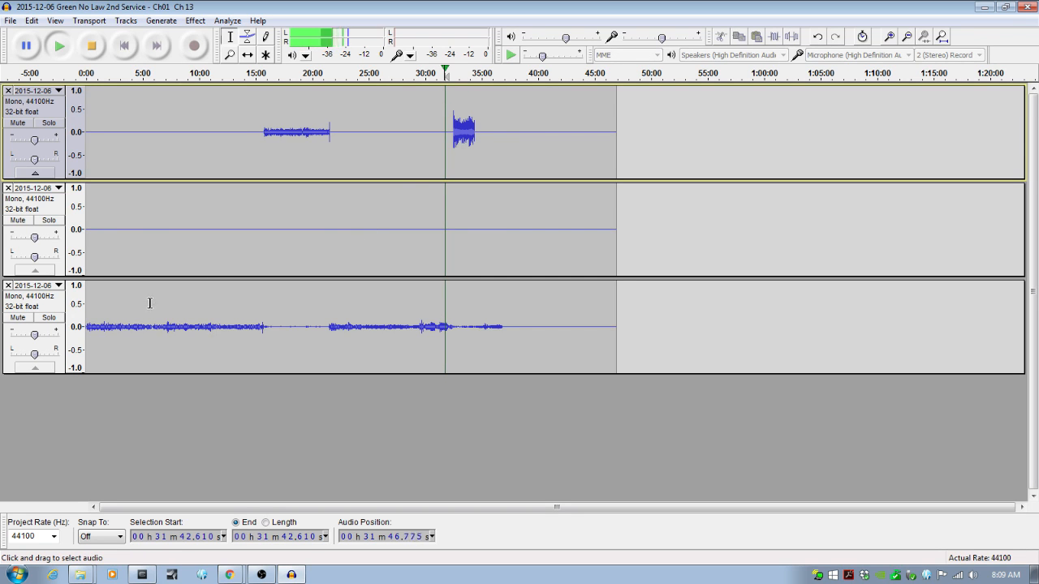
left_click(341, 328)
key("space")
key("space")
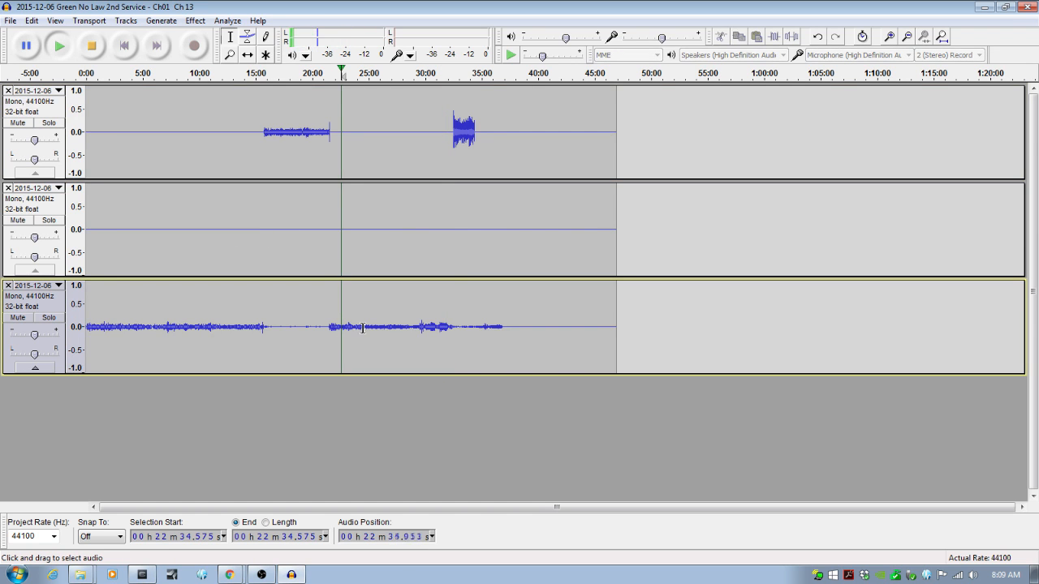
left_click(399, 325)
key("space")
key("space")
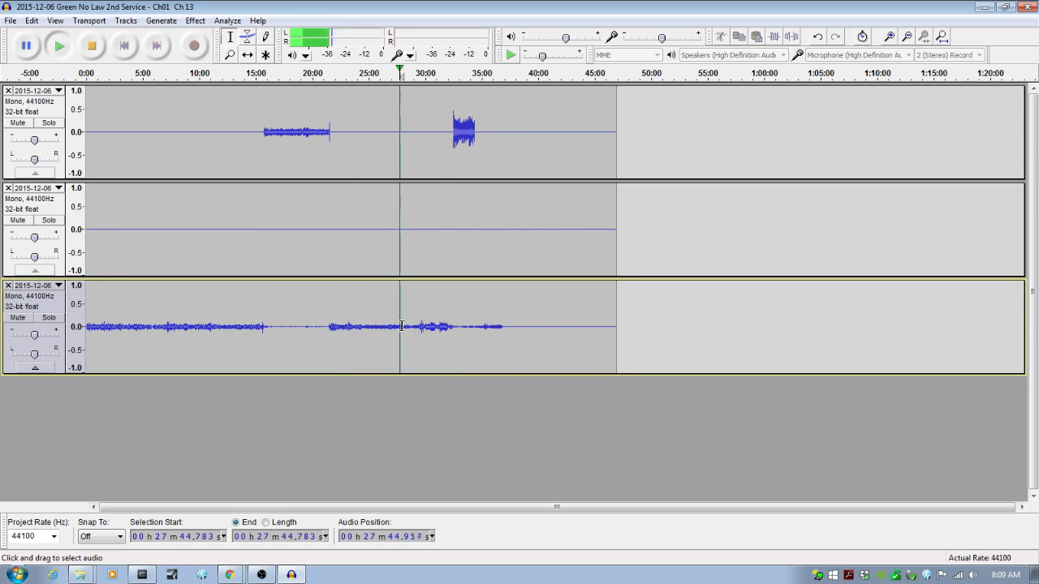
left_click(420, 327)
key("space")
key("space")
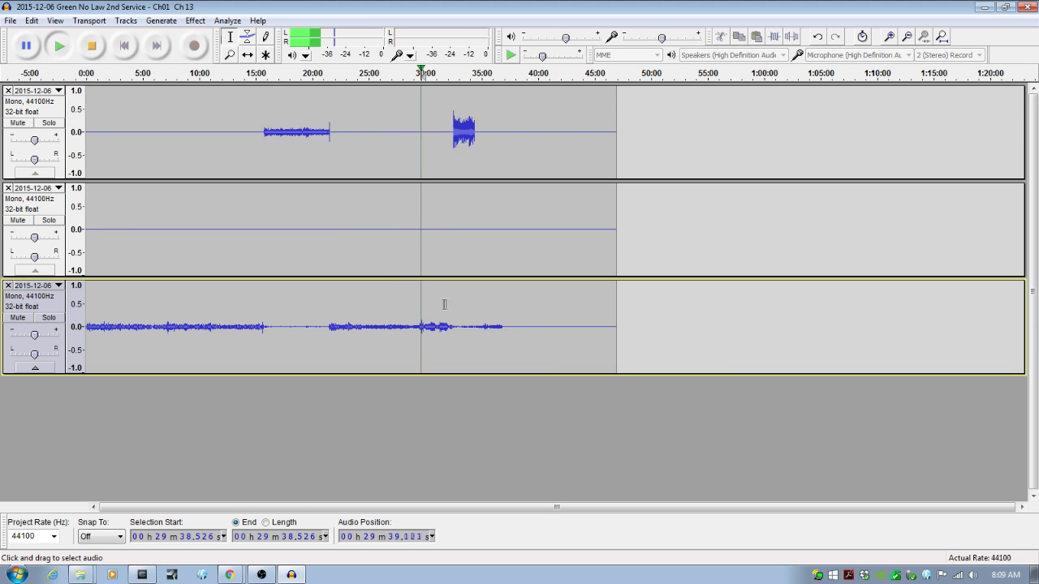
left_click(410, 326)
key("space")
key("space")
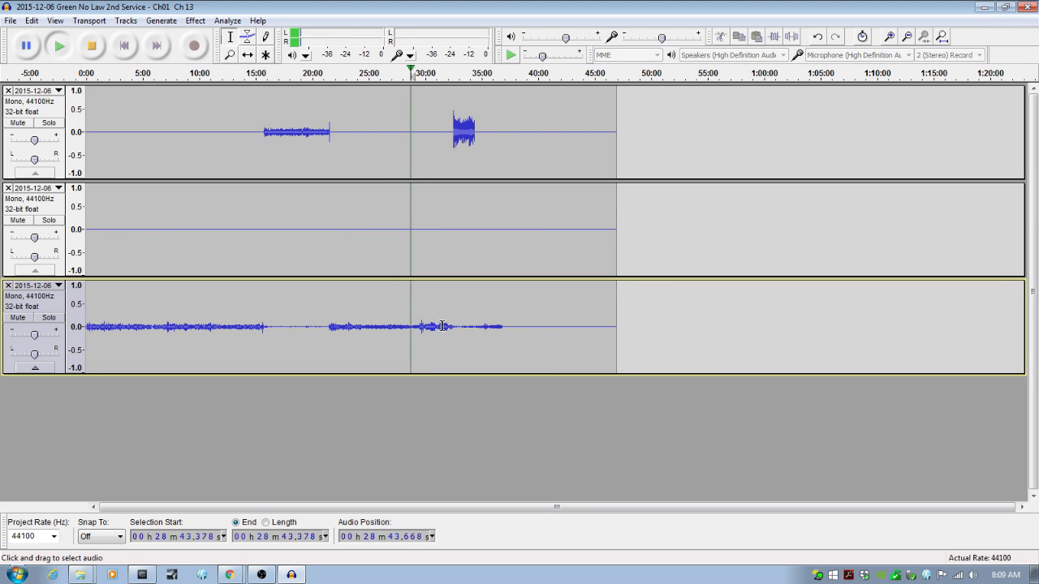
left_click(404, 325)
key("space")
key("space")
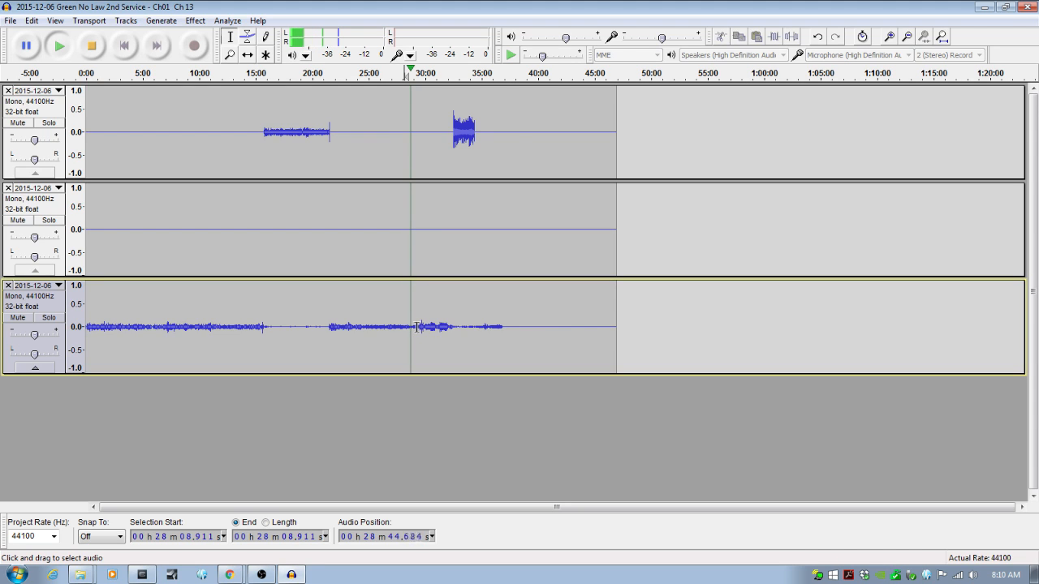
key("space")
Delete everything after 29:00 from all tracks and mark where track 1's audio ends
left_click_drag(413, 327, 617, 116)
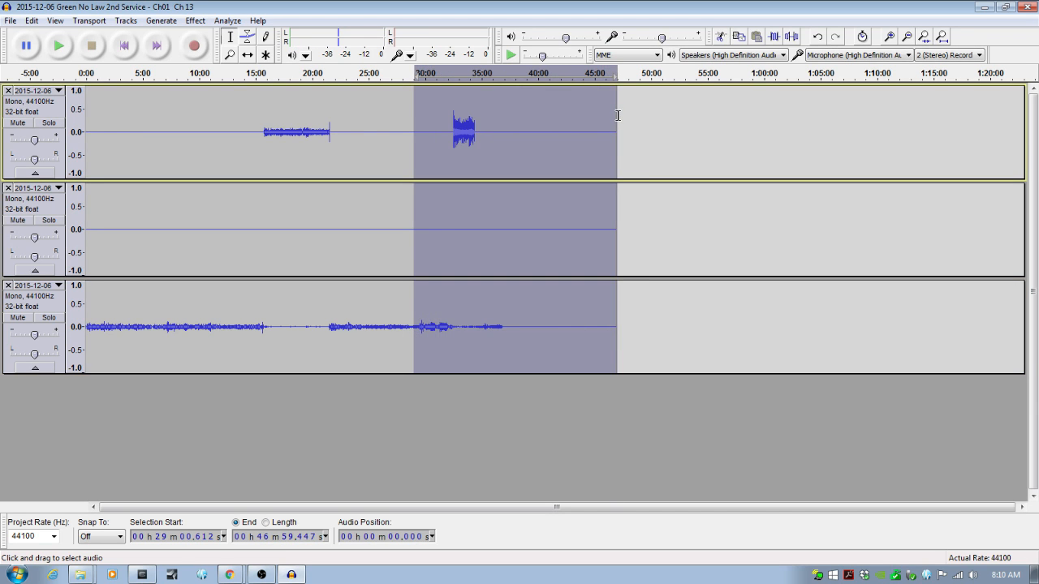
key("Delete")
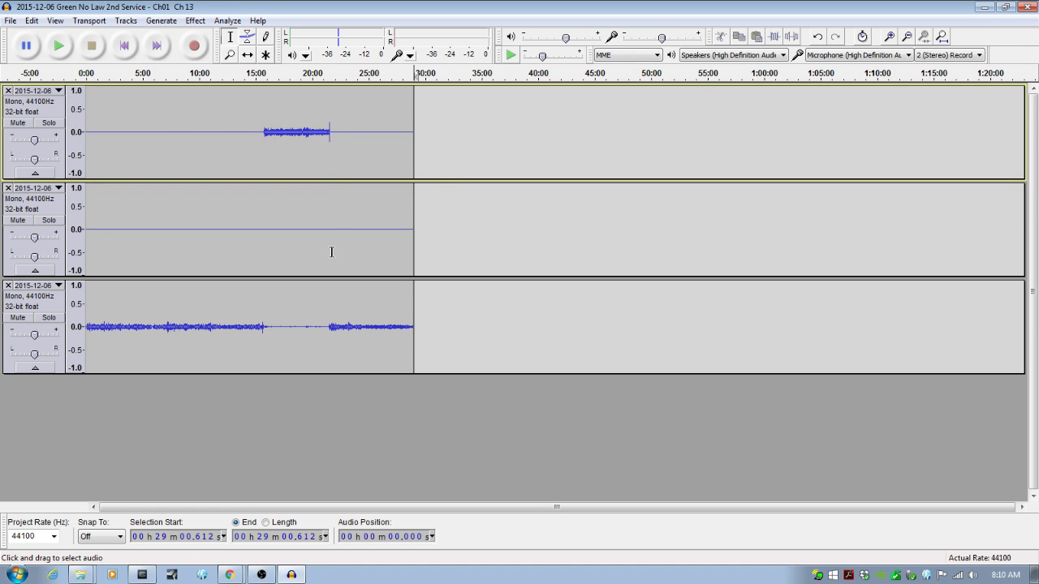
left_click(328, 134)
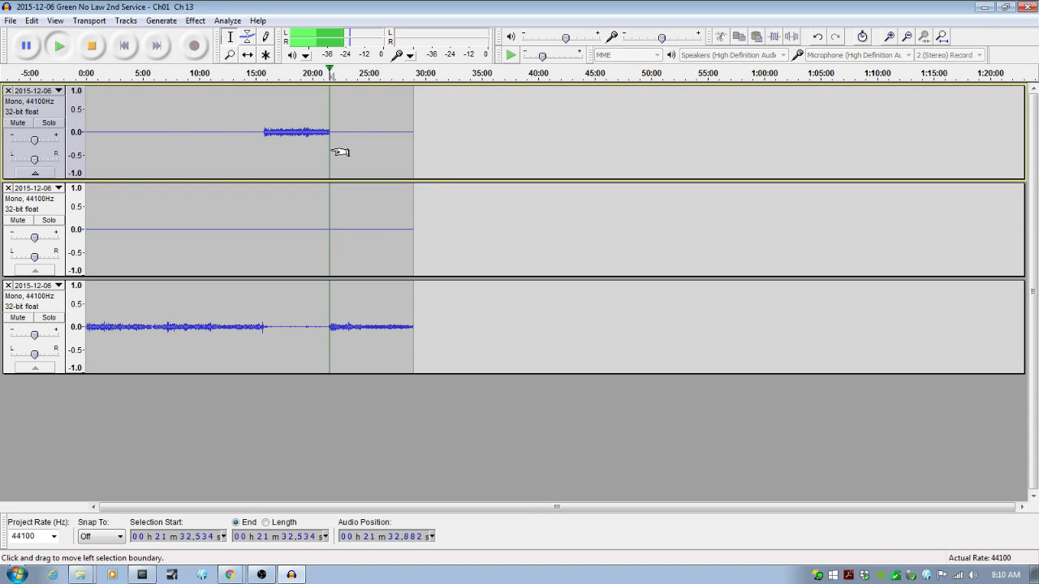
Zoom in around 21:32 and play from 21:28 to inspect the brief sound in track 1
key("ctrl+1")
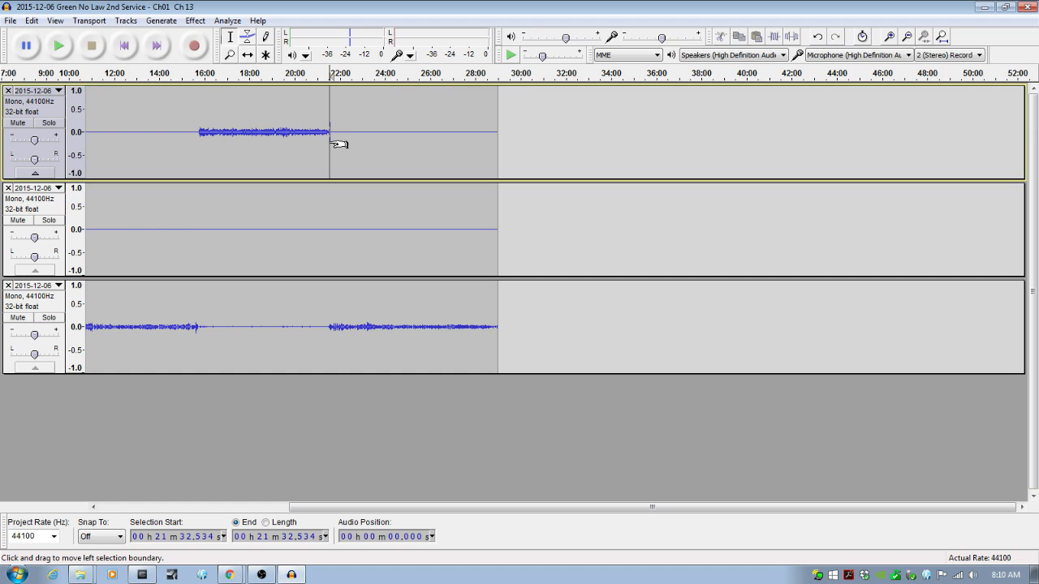
key("ctrl+1")
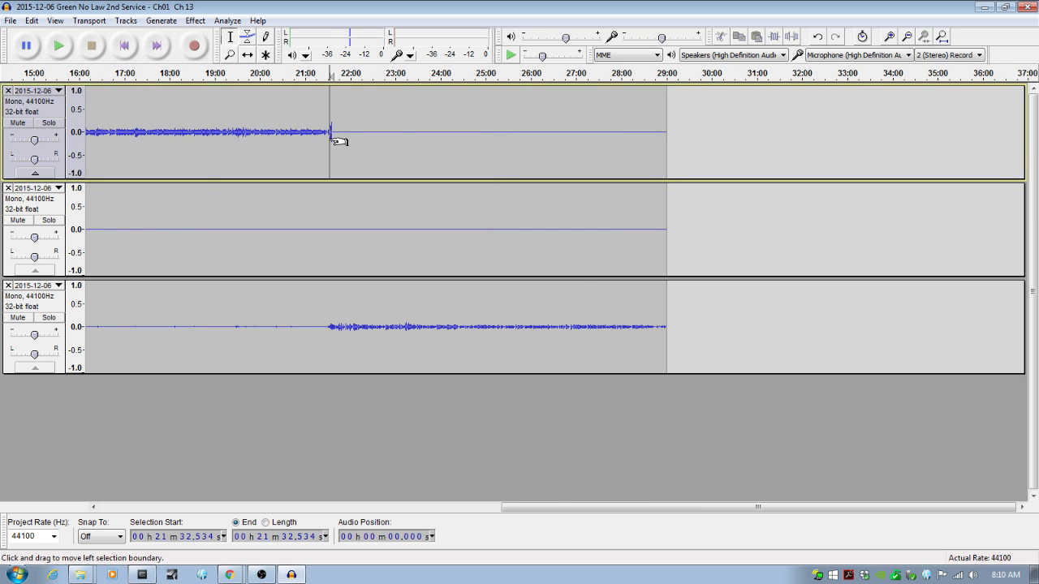
key("ctrl+1")
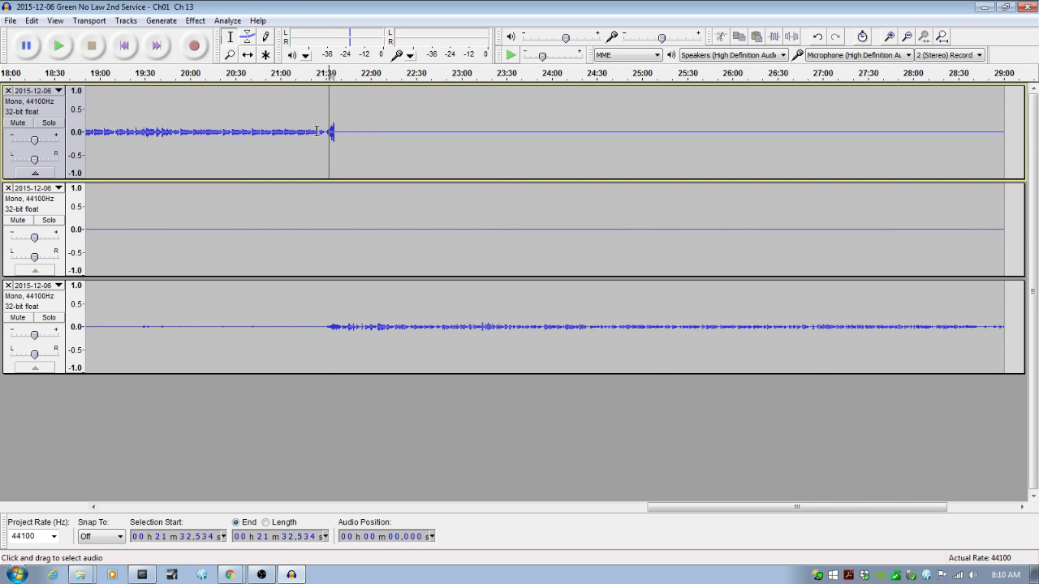
left_click(322, 130)
key("space")
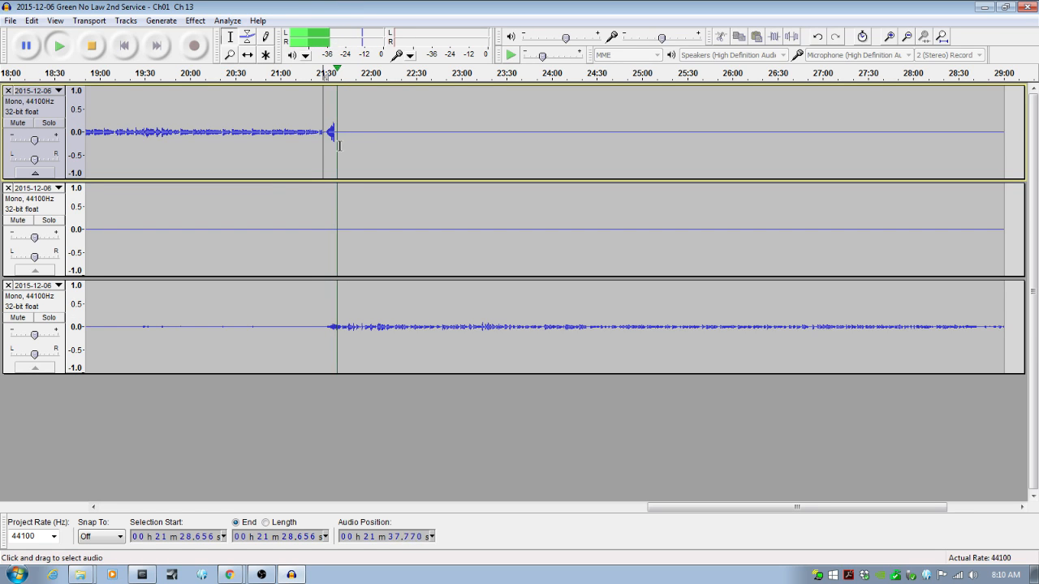
key("space")
left_click_drag(327, 143, 335, 143)
left_click(271, 155)
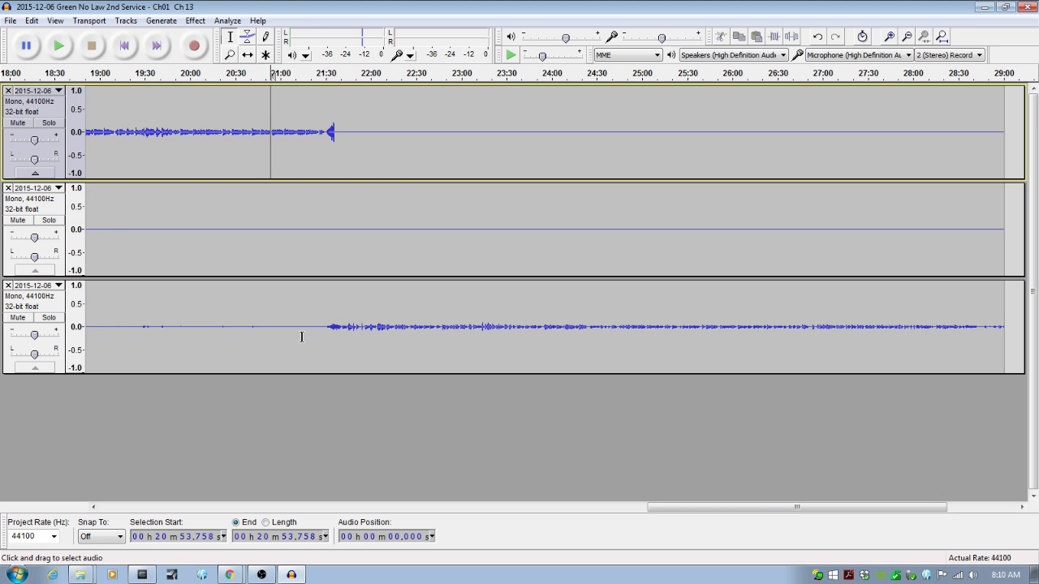
scroll(301, 336, "down", 1)
left_click_drag(547, 507, 477, 507)
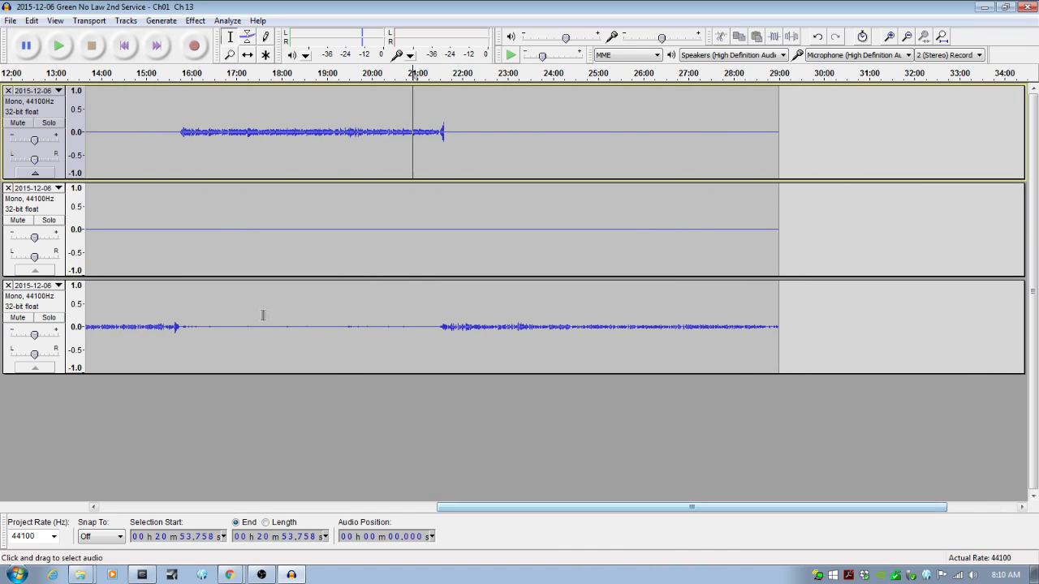
left_click(184, 325)
key("space")
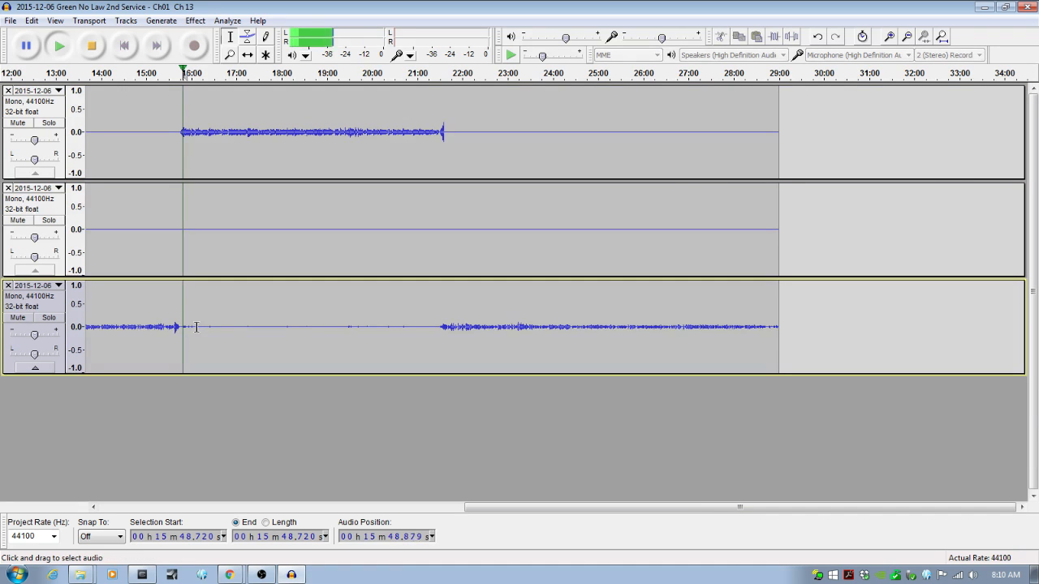
key("space")
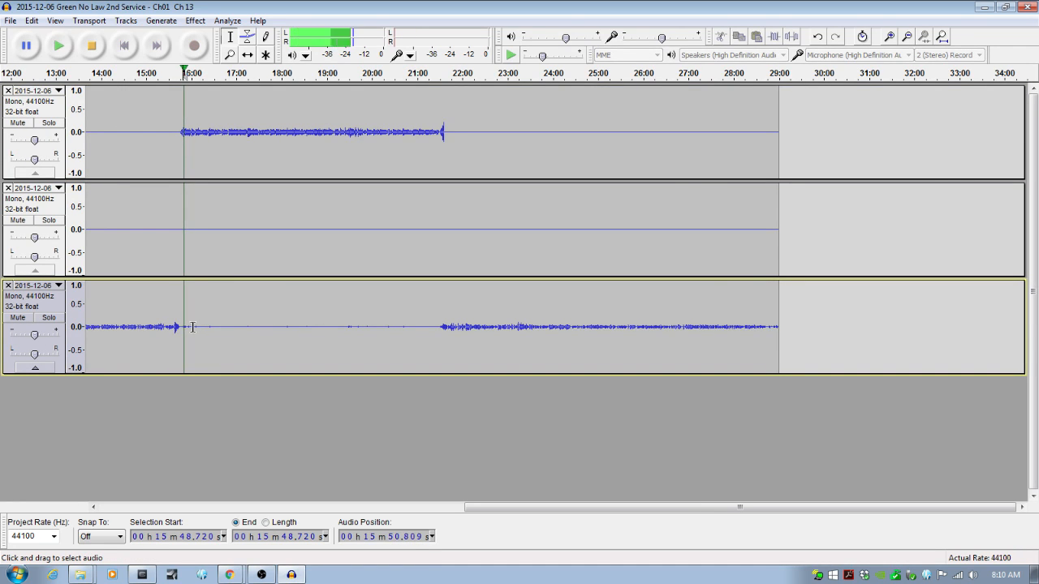
left_click_drag(180, 323, 439, 324)
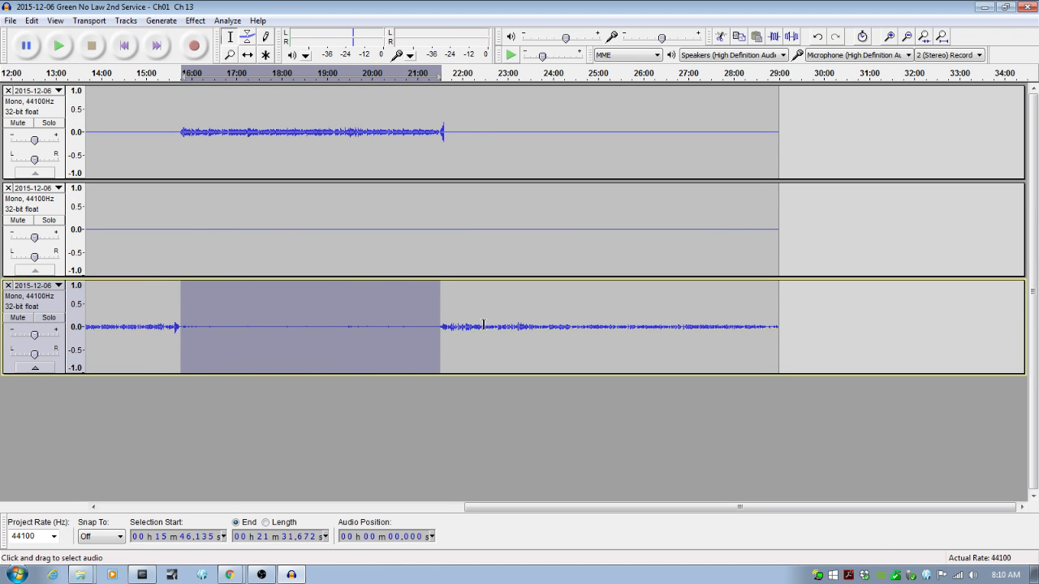
left_click(411, 313)
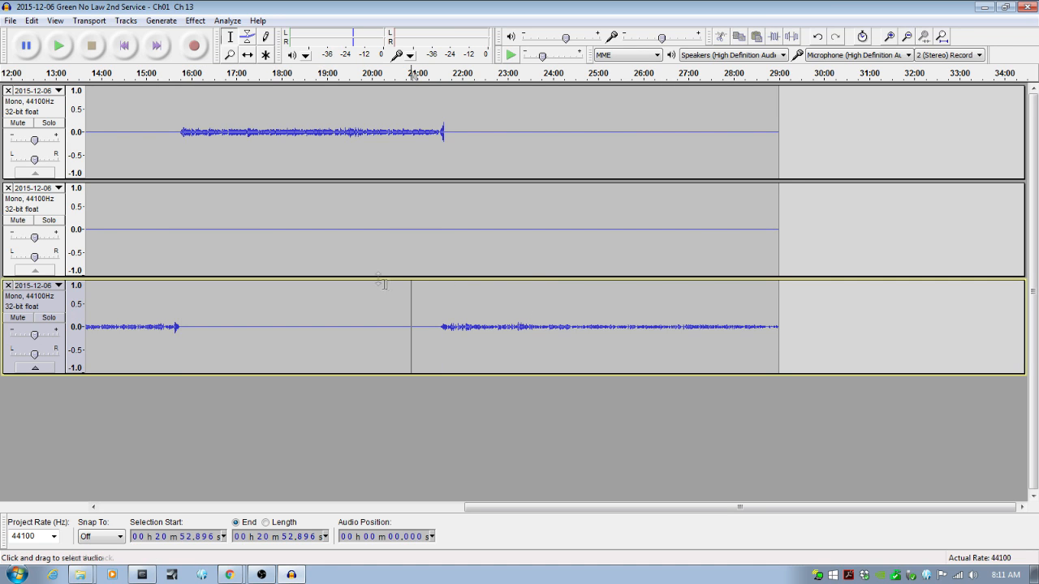
Preview track 3's ending, then fade out its final seconds up to 29:00.612
left_click(769, 327)
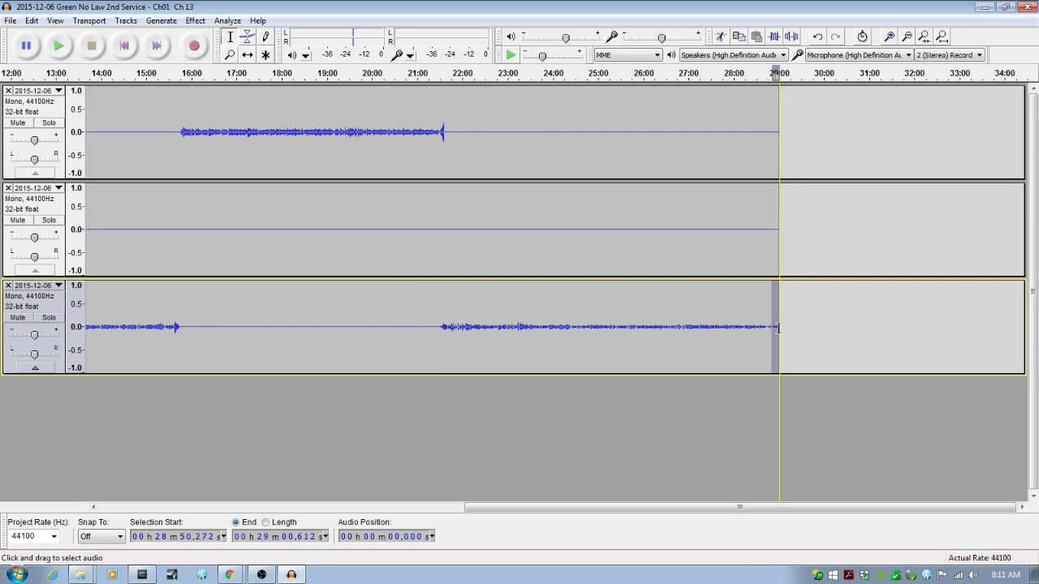
key("space")
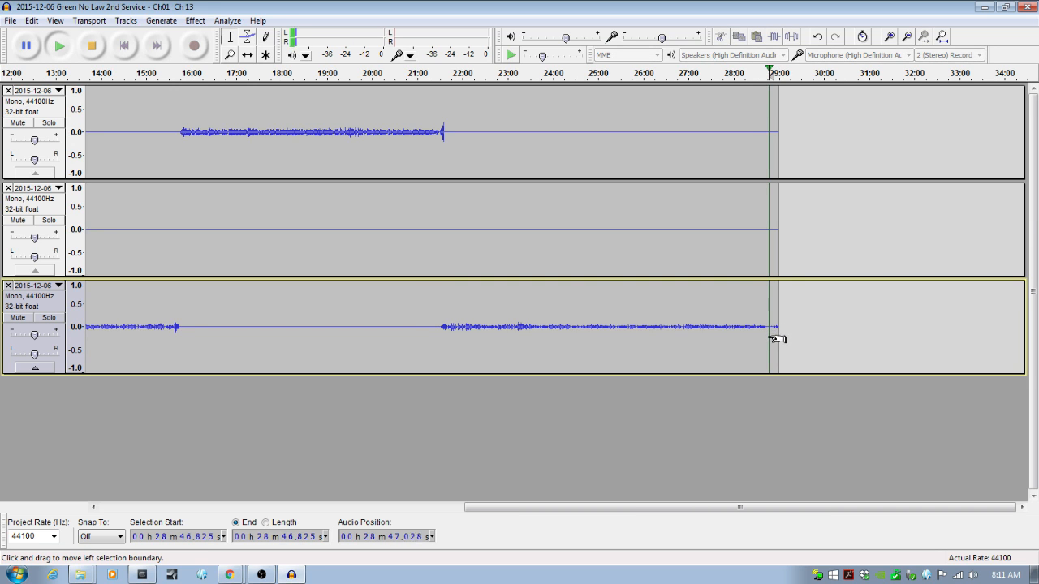
key("space")
left_click_drag(771, 332, 788, 327)
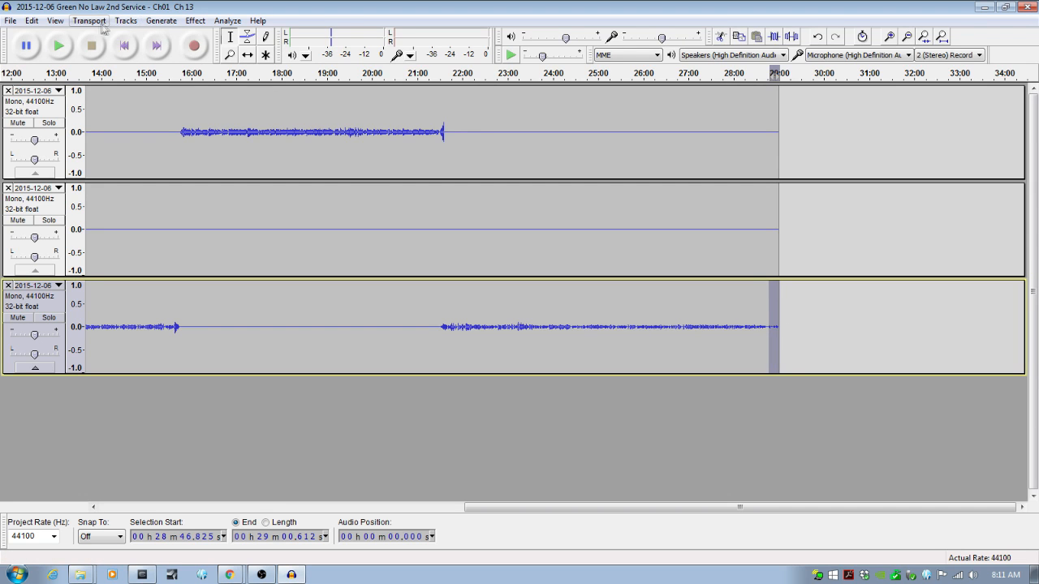
left_click(132, 22)
mouse_move(194, 20)
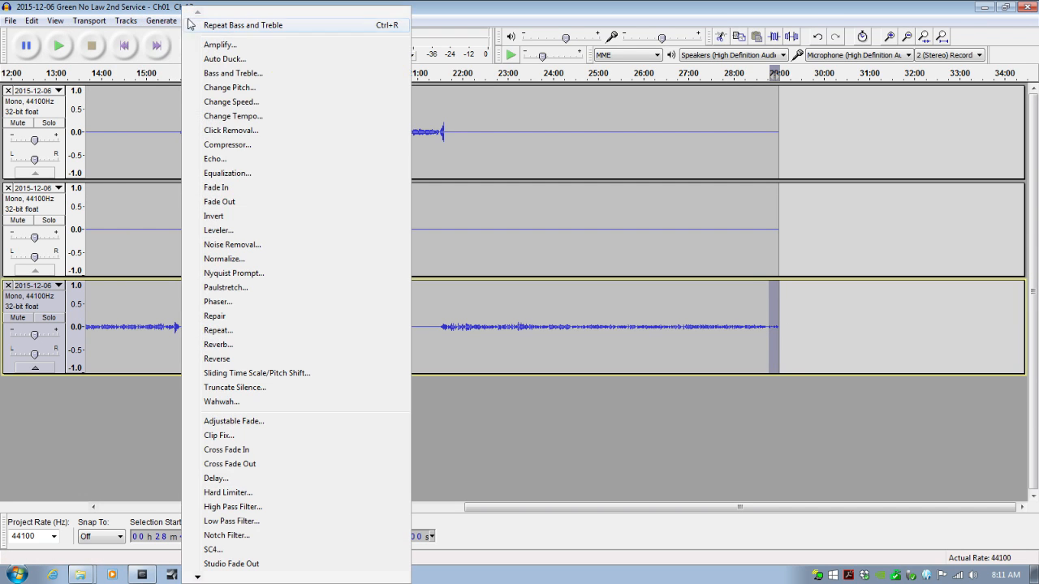
left_click(231, 202)
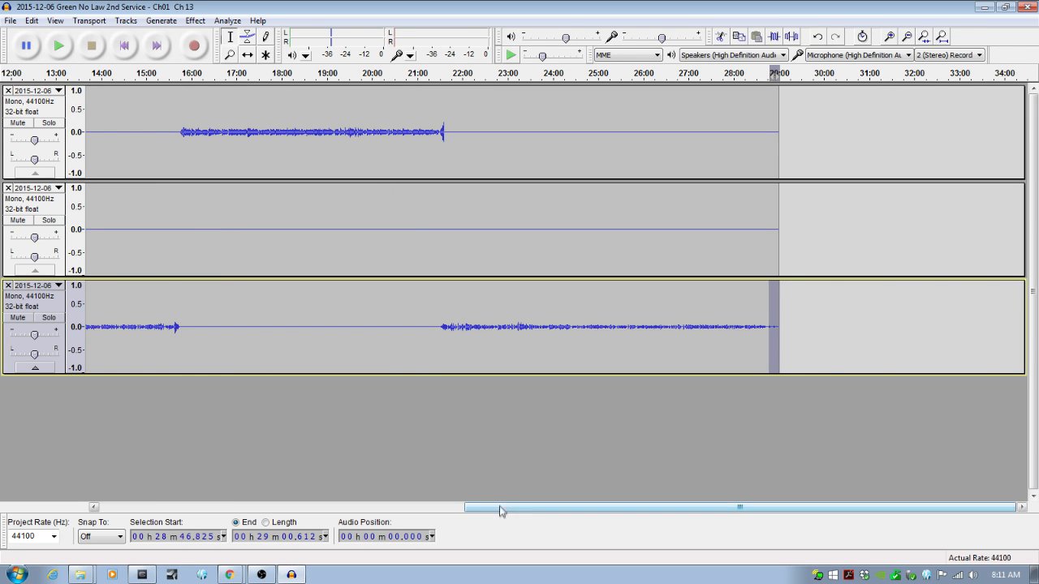
left_click_drag(487, 507, 122, 506)
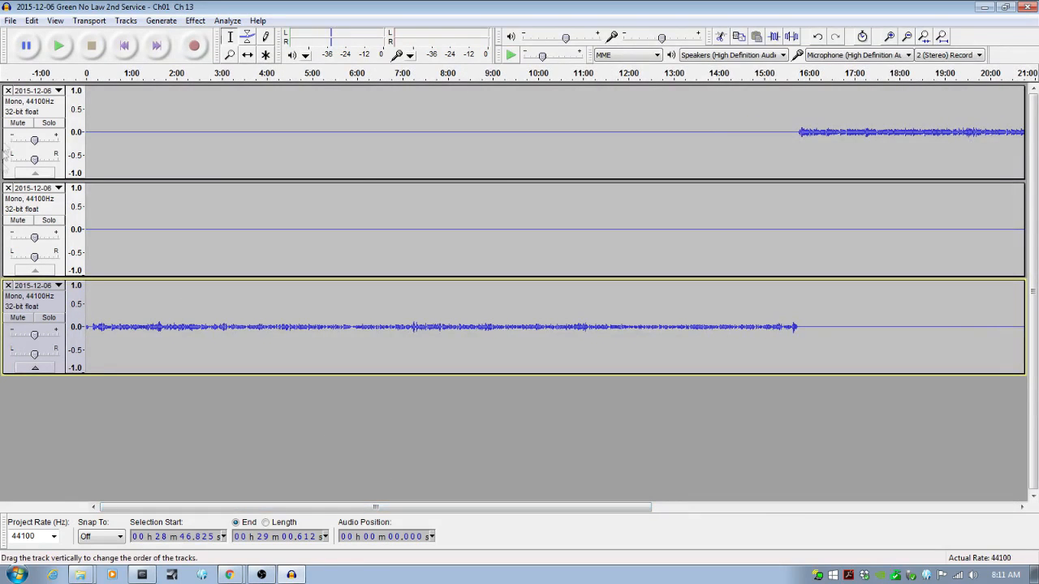
Close the empty second track and scroll back to the start of the recording
left_click(7, 188)
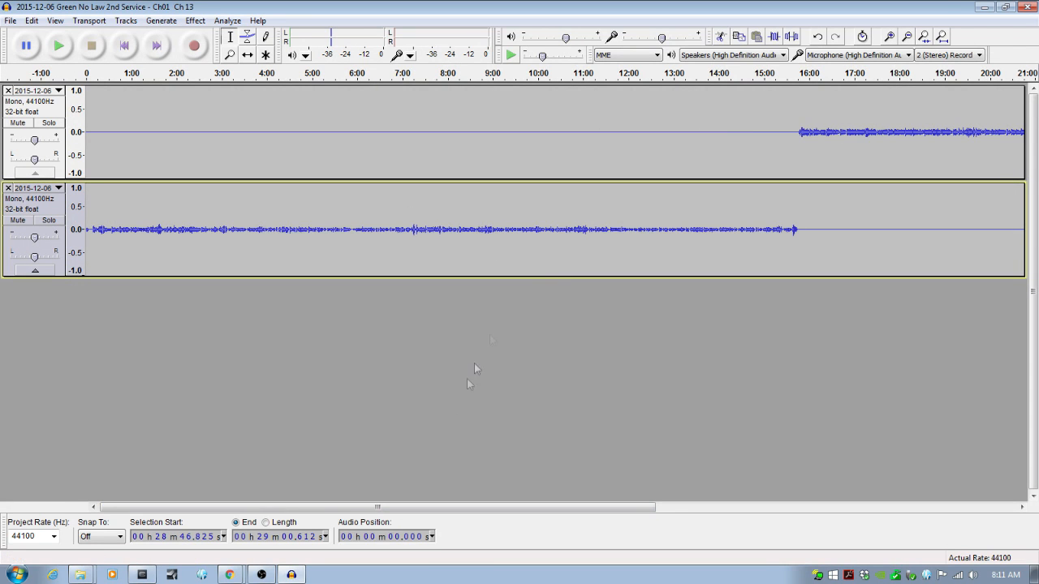
left_click_drag(559, 507, 828, 507)
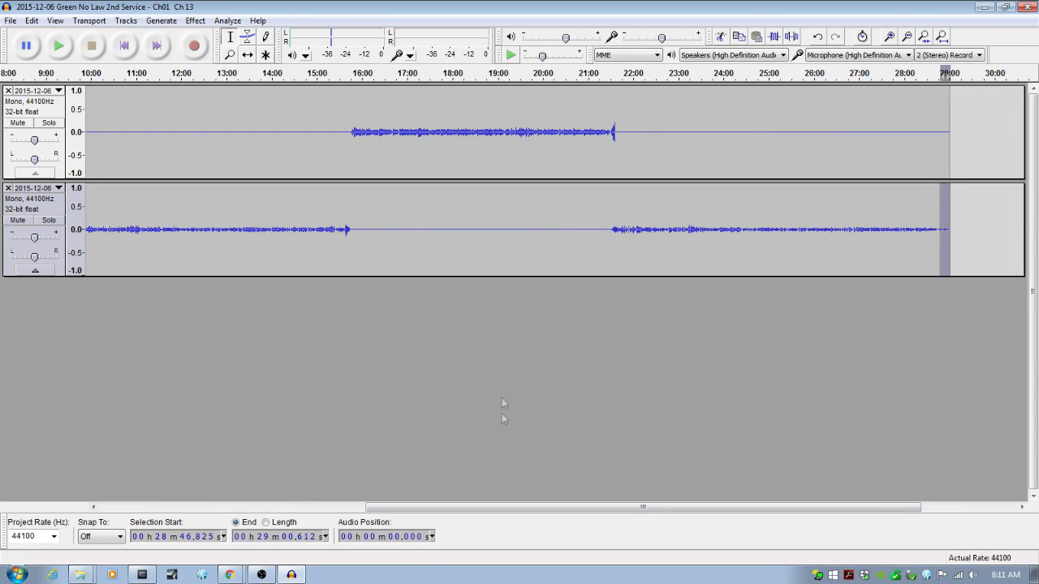
left_click_drag(419, 516, 180, 397)
left_click(104, 507)
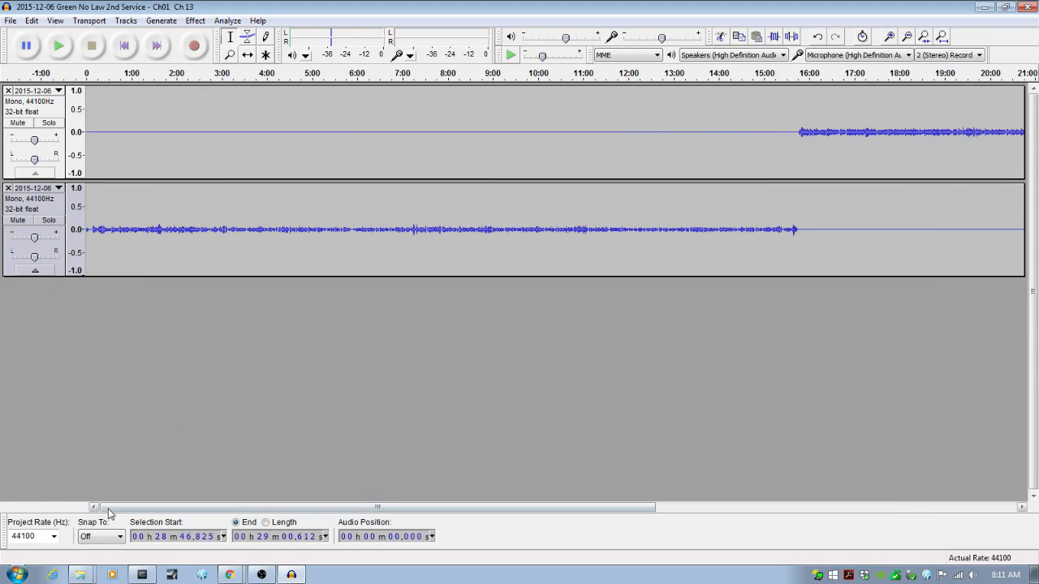
left_click(95, 230)
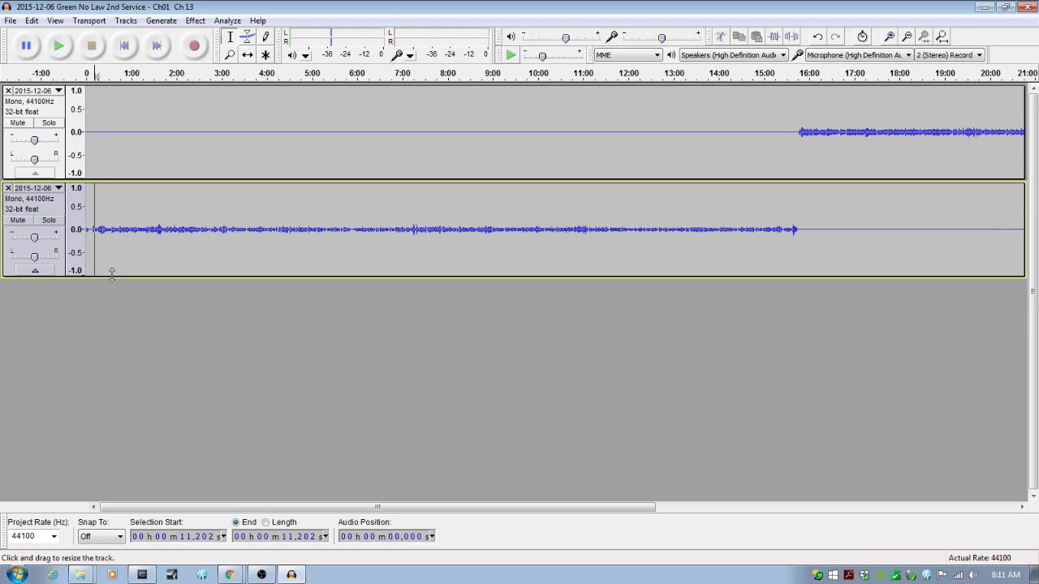
Apply Fade In to the first 7.755 seconds of the lower track and preview it
left_click(85, 229)
key("space")
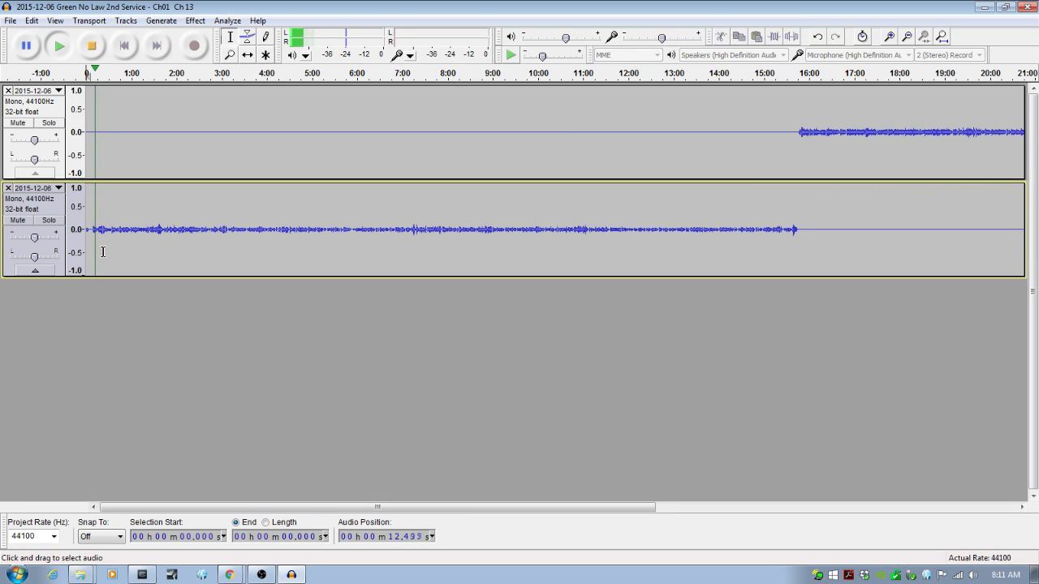
key("space")
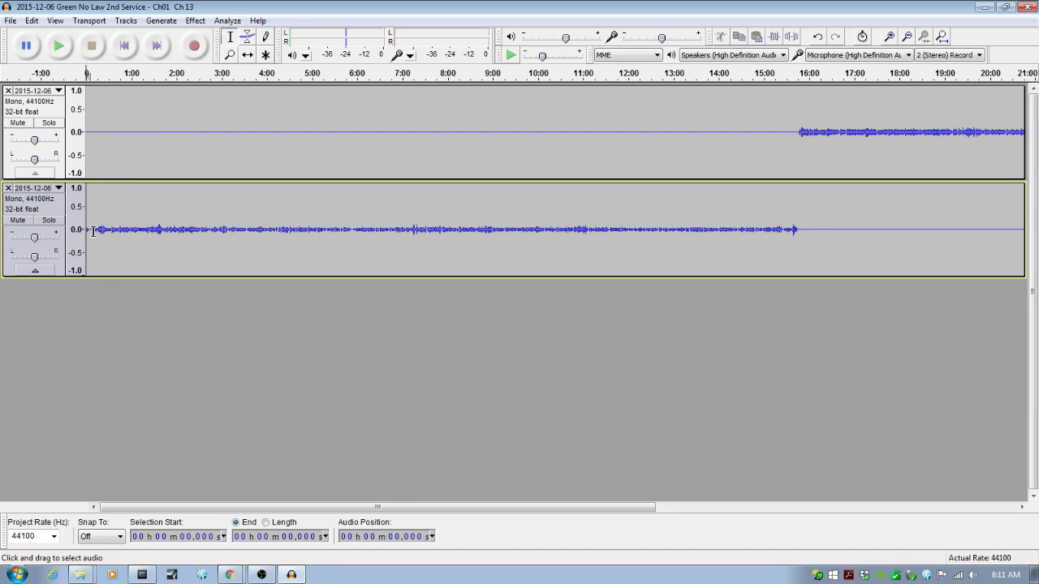
left_click_drag(92, 229, 86, 230)
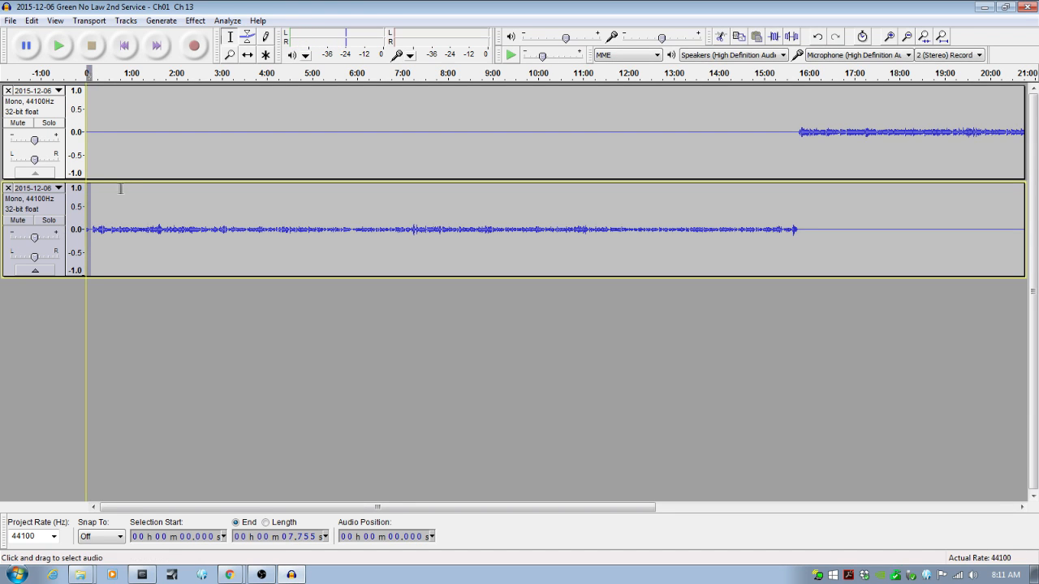
left_click(176, 22)
mouse_move(194, 21)
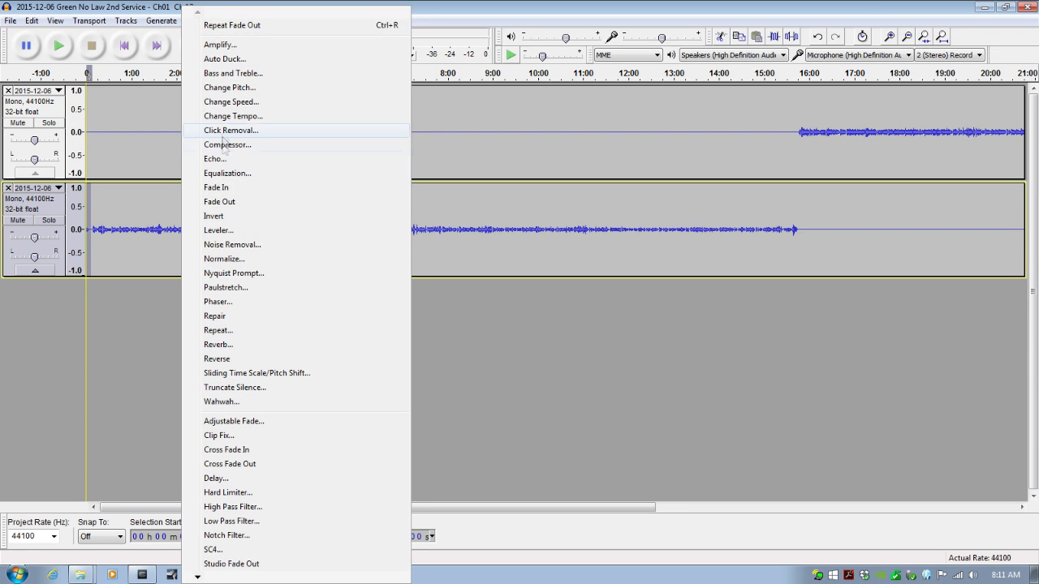
left_click(229, 190)
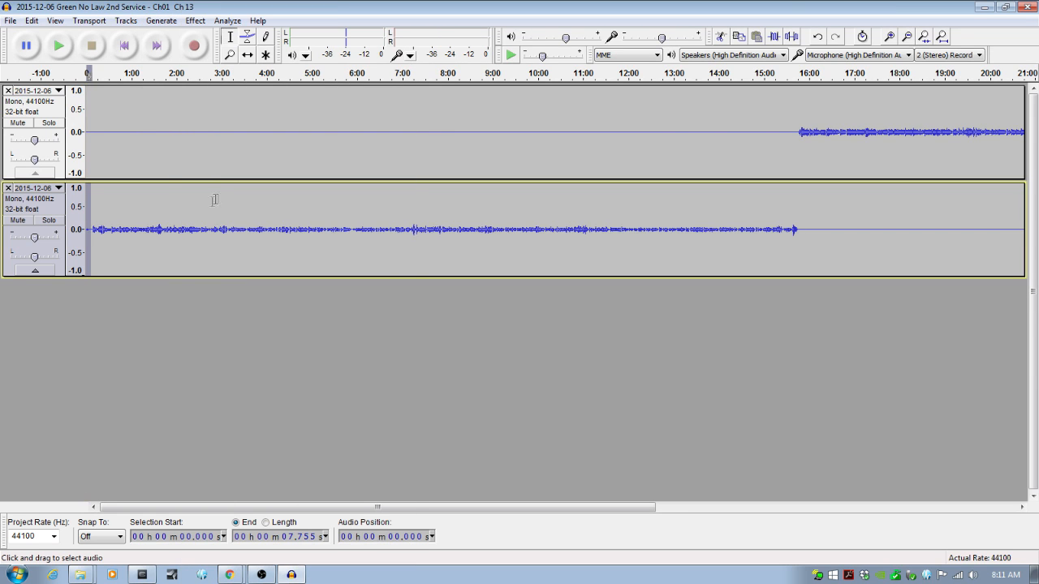
left_click(86, 229)
key("space")
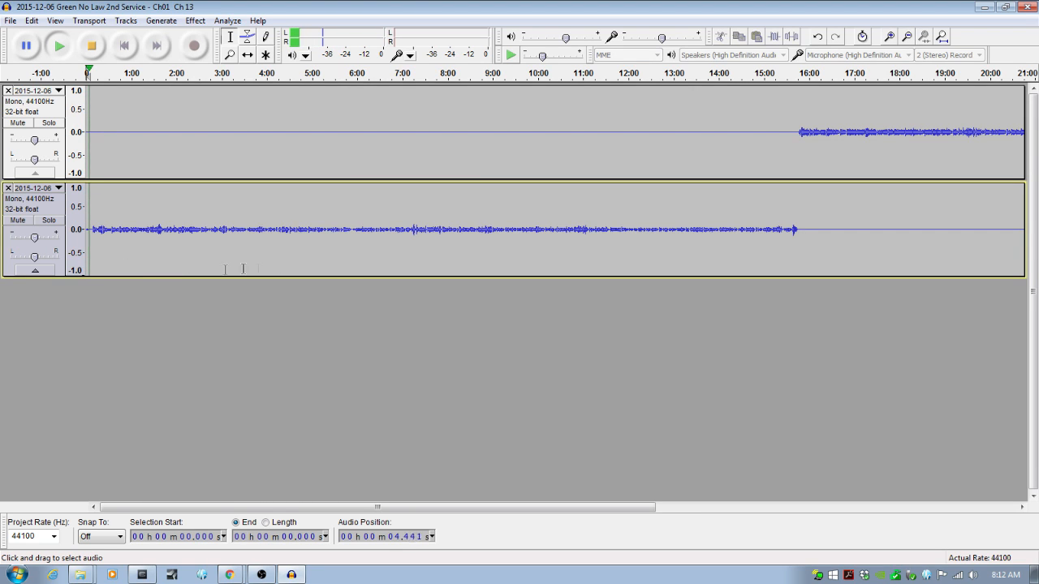
key("space")
Zoom out with Ctrl+3 to view the whole two-track recording
key("ctrl+3")
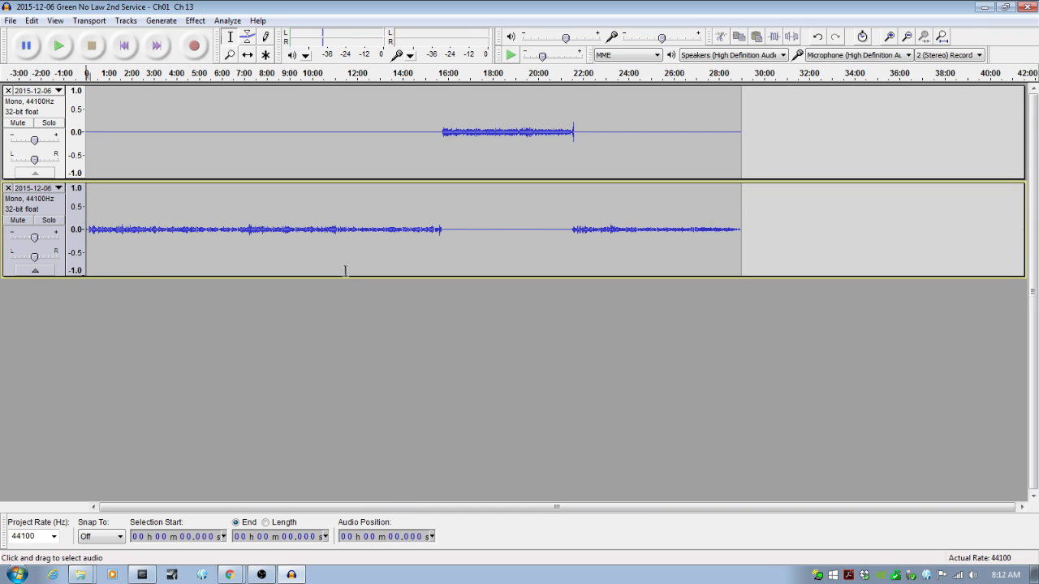
scroll(342, 260, "up", 4)
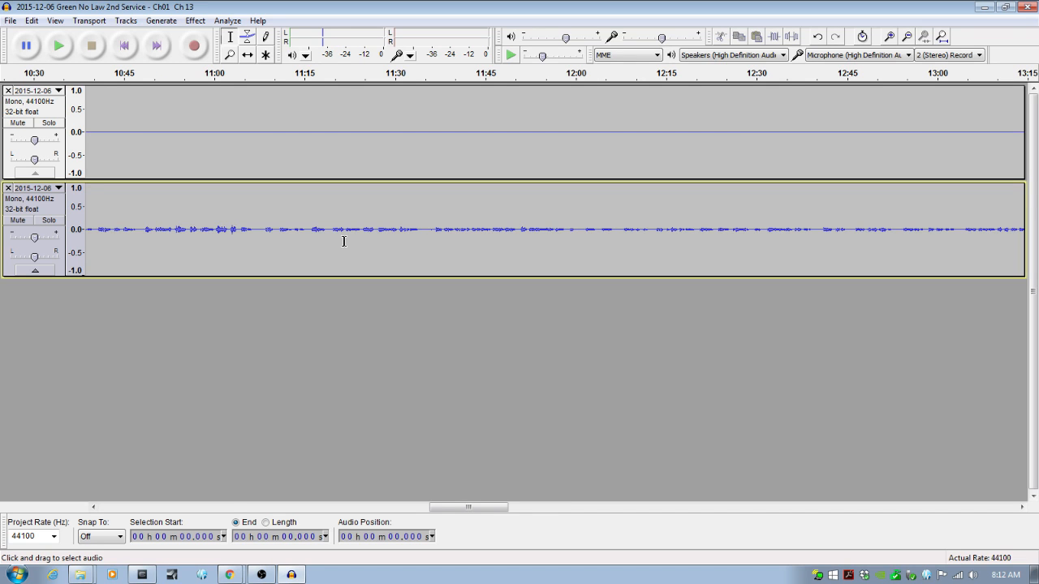
scroll(343, 241, "down", 2)
scroll(343, 241, "down", 1)
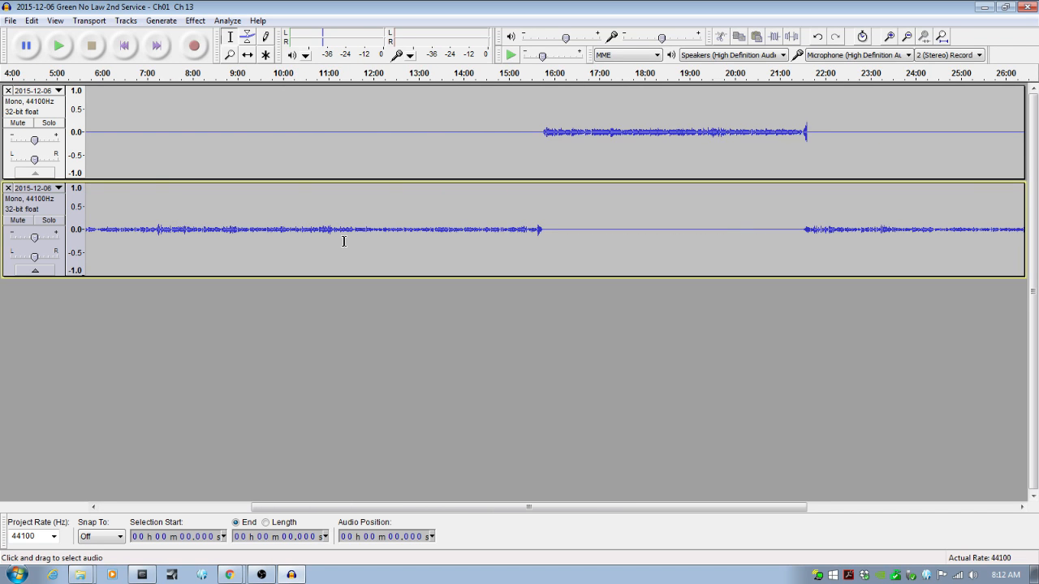
scroll(343, 241, "down", 2)
scroll(343, 241, "up", 1)
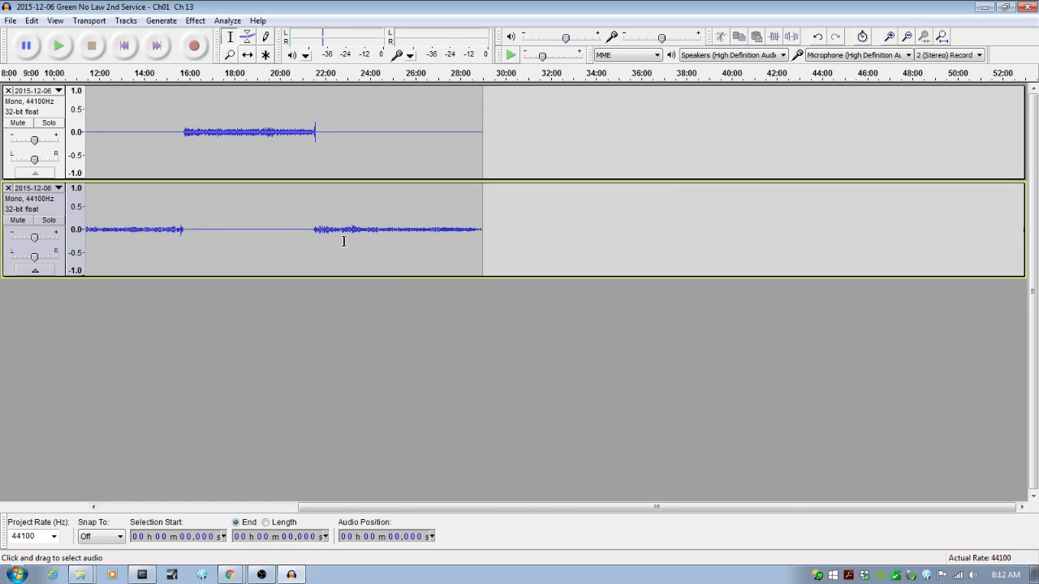
left_click_drag(313, 507, 91, 505)
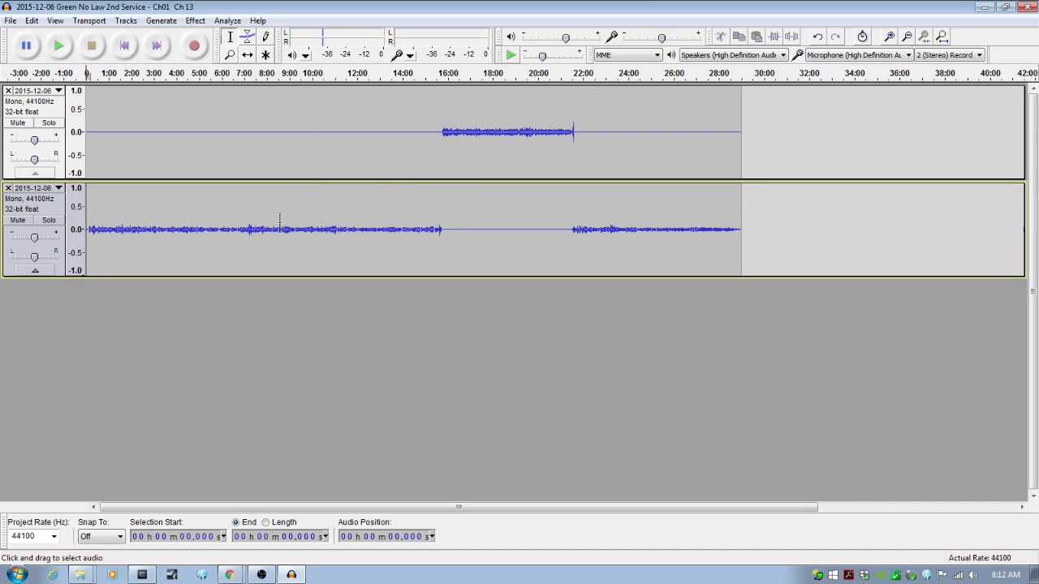
Start the audio export and navigate to the Sermons folder
left_click(8, 21)
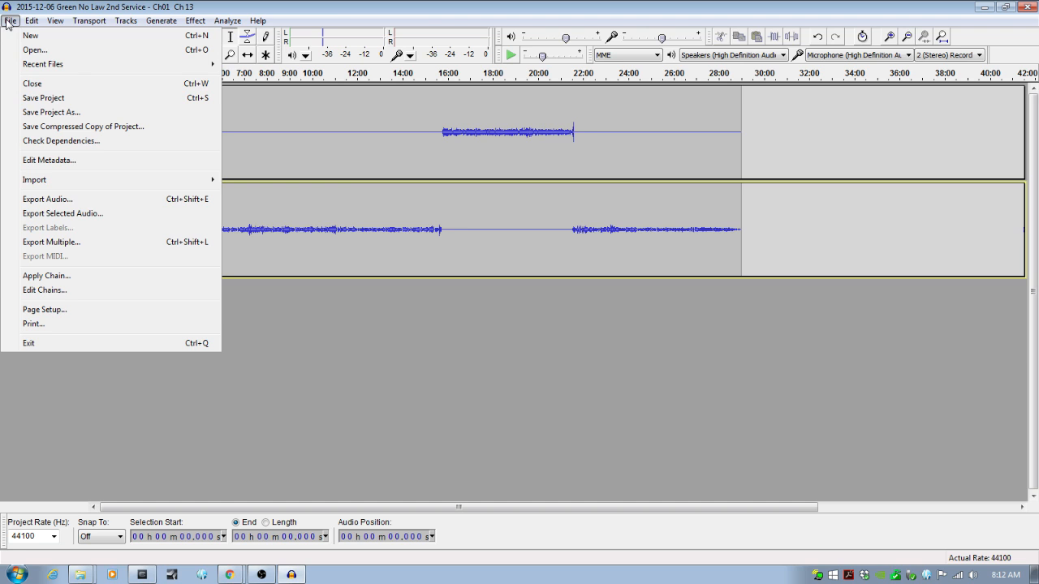
left_click(80, 200)
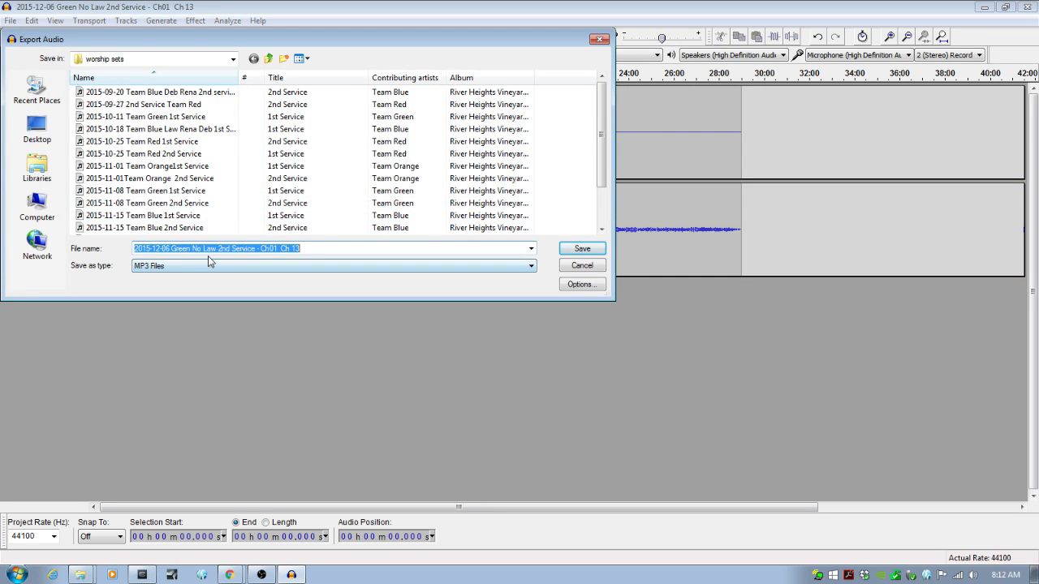
left_click(268, 58)
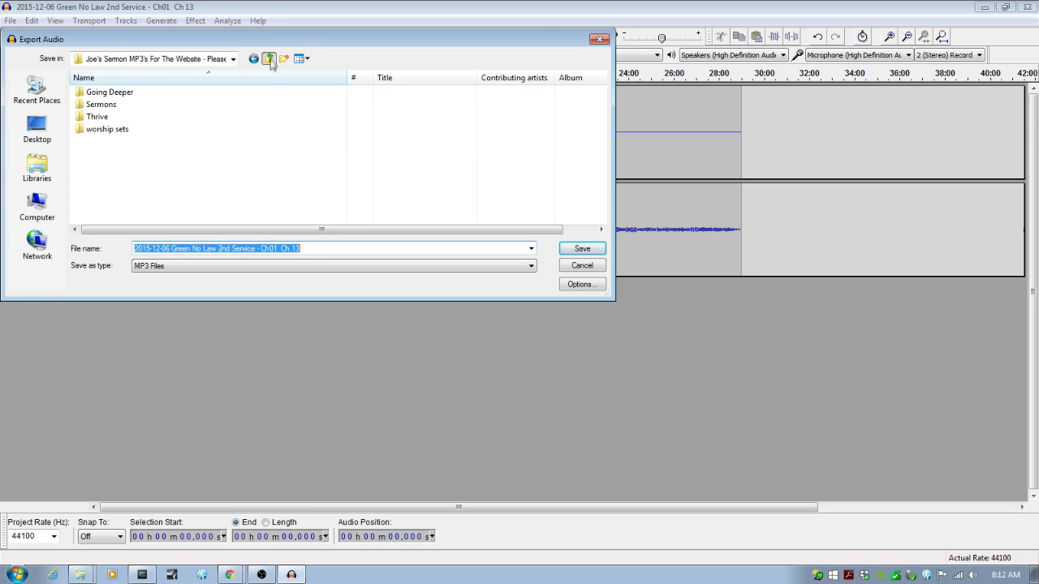
double_click(152, 105)
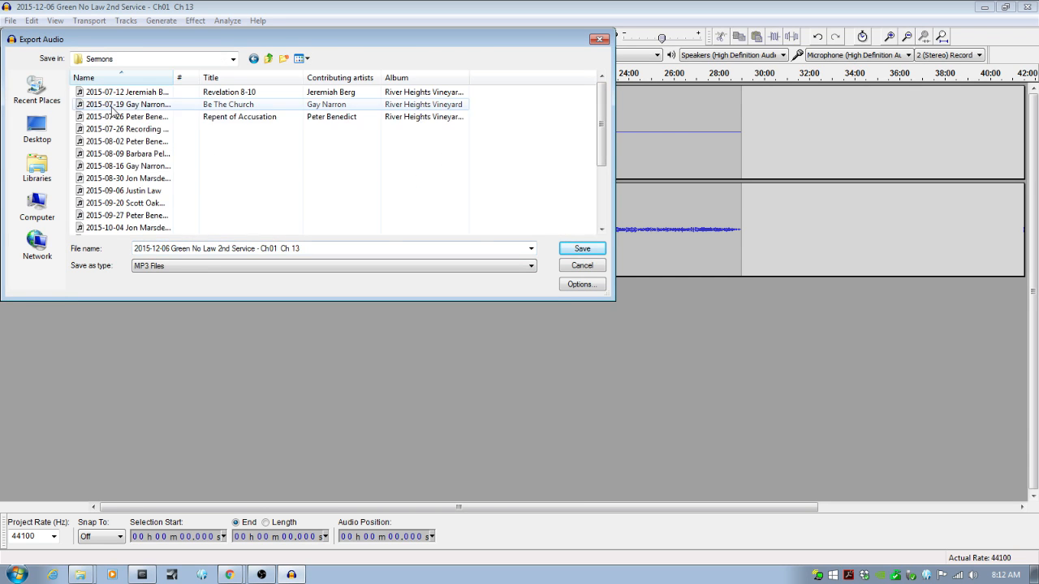
Name the MP3 by date, the speaker's name and 'Praying and Listening Like Jesus', then save
left_click(189, 249)
left_click_drag(172, 249, 320, 249)
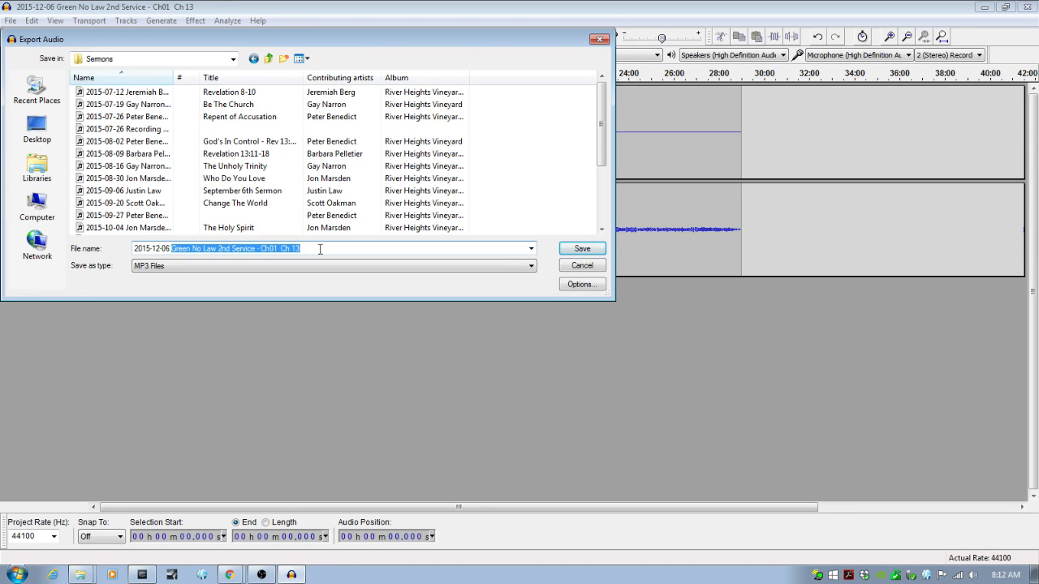
type("Don Webber - Praying and")
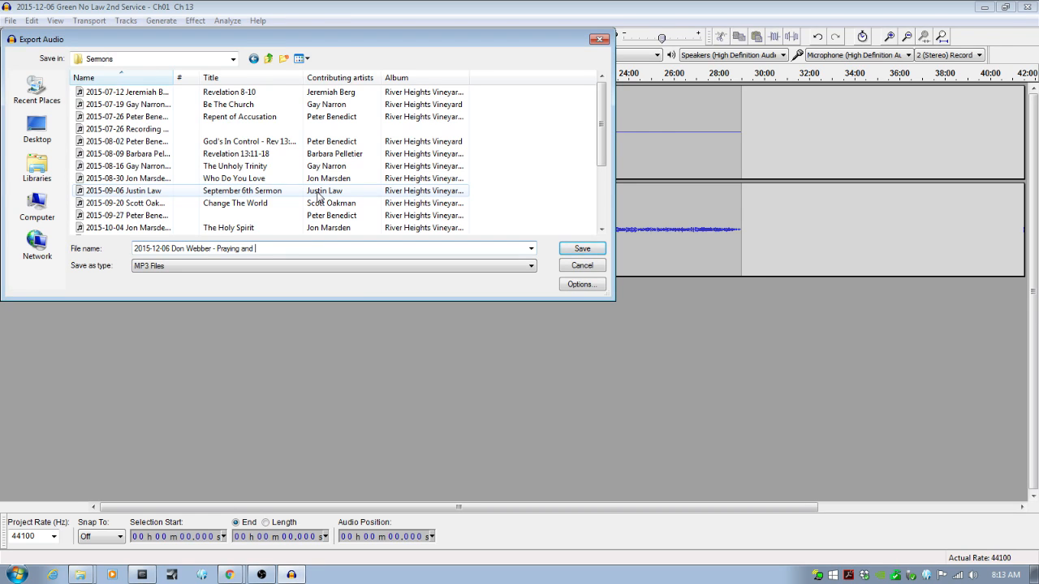
type("Listening Like Jesus")
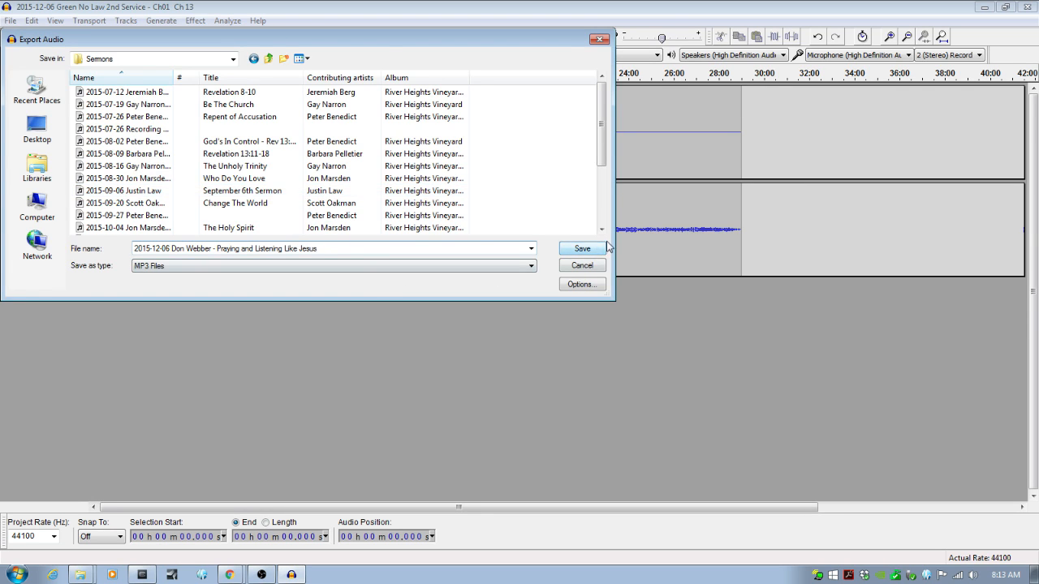
left_click(582, 249)
Enter the speaker's name as Artist and 'Praying and Listening Like Jesus' as Track Title
left_click(518, 215)
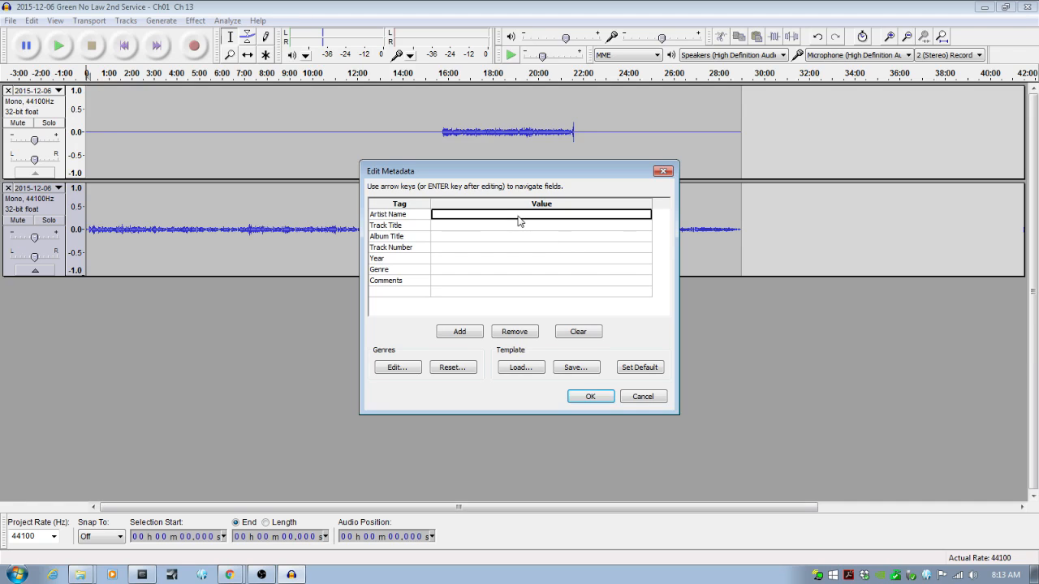
type("Don Webber")
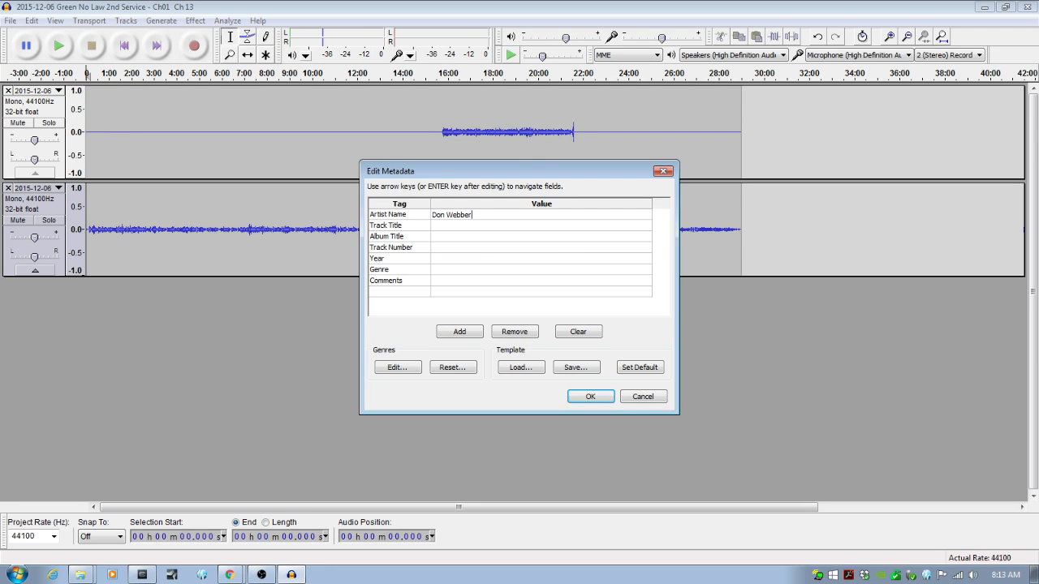
key("Return")
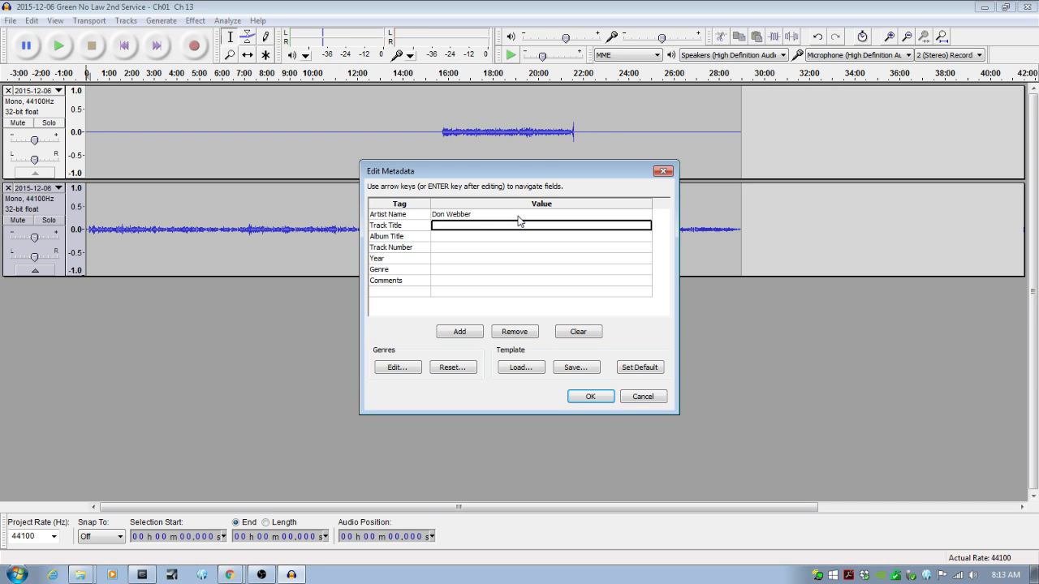
type("R")
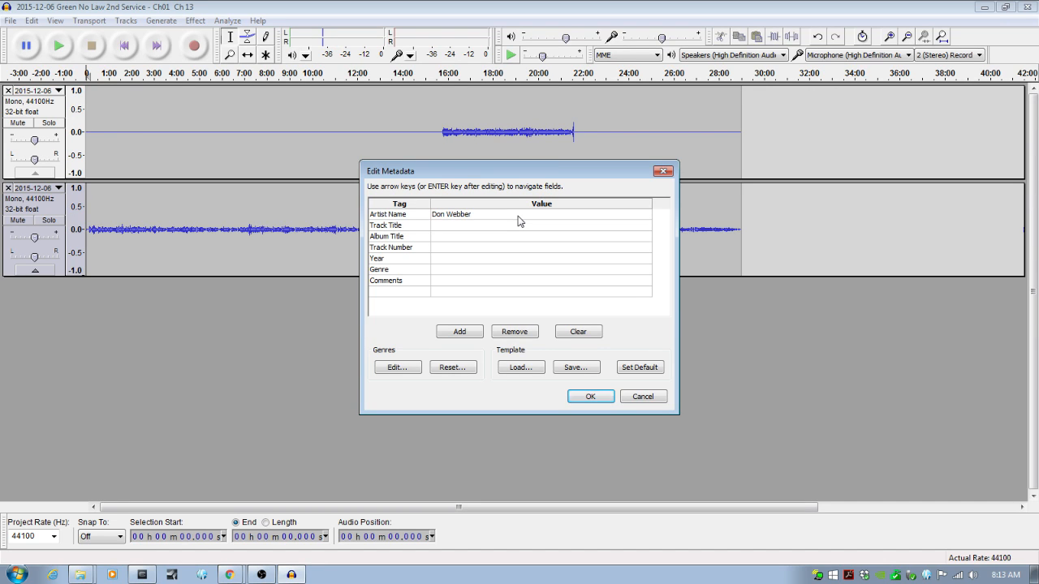
type("River Heights Vineyard Sermon")
key("Return")
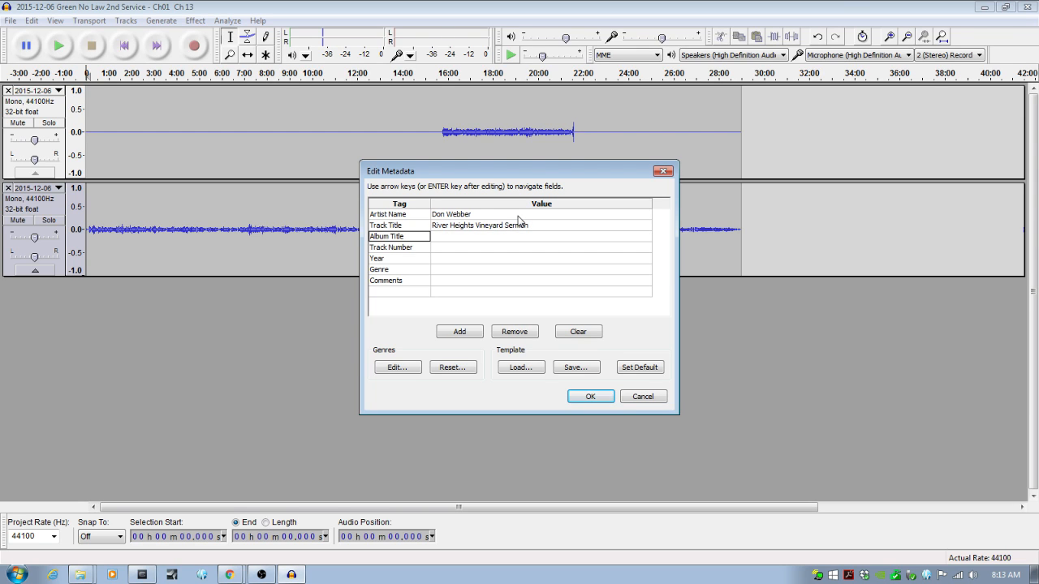
left_click(542, 236)
key("Up")
key("BackSpace")
type("Praying And ")
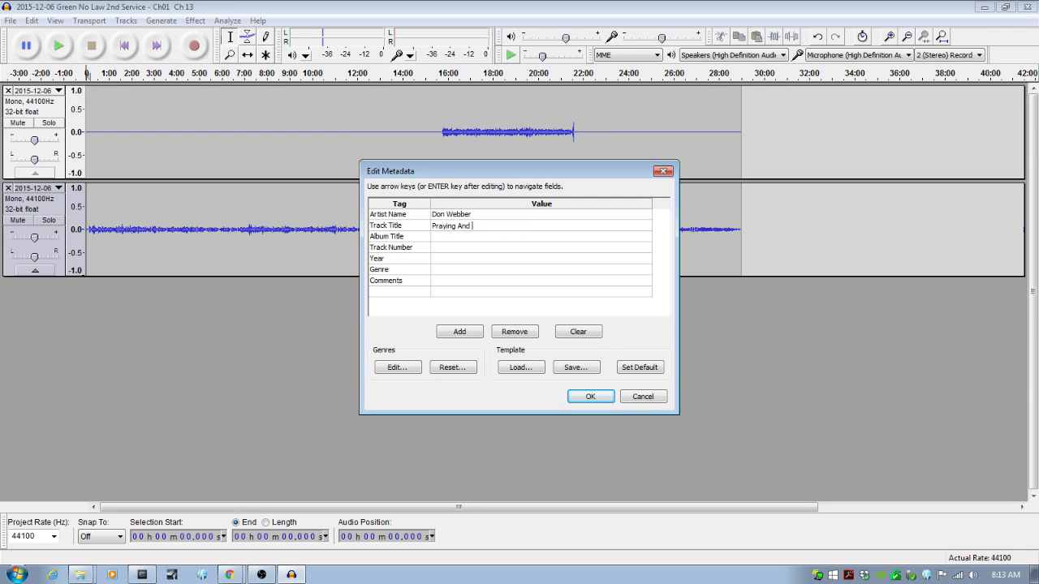
type("Li")
key("BackSpace")
key("BackSpace")
key("BackSpace")
key("BackSpace")
key("BackSpace")
key("BackSpace")
type("and LIstne")
key("BackSpace")
key("BackSpace")
key("BackSpace")
key("BackSpace")
key("BackSpace")
type("istening Like Jesus")
key("Return")
Set Album 'River Heights Vineyard Sermons', Year 2015, Genre Sermon, the church web address comment, and confirm
left_click(471, 237)
type("River")
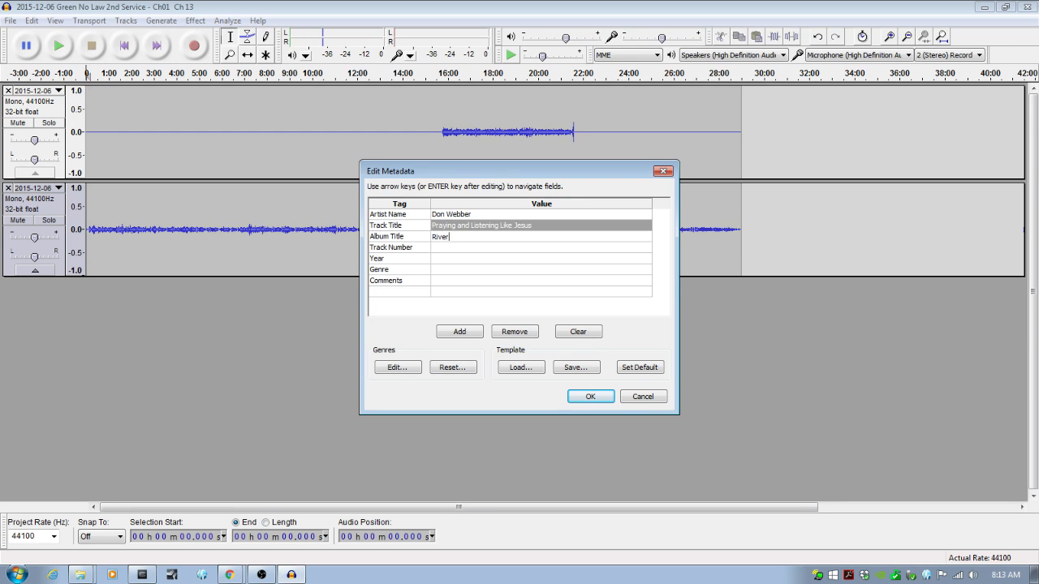
type(" Heights Vineyard Sermons")
key("Return")
key("Return")
type("2015")
key("Return")
type("Sermon")
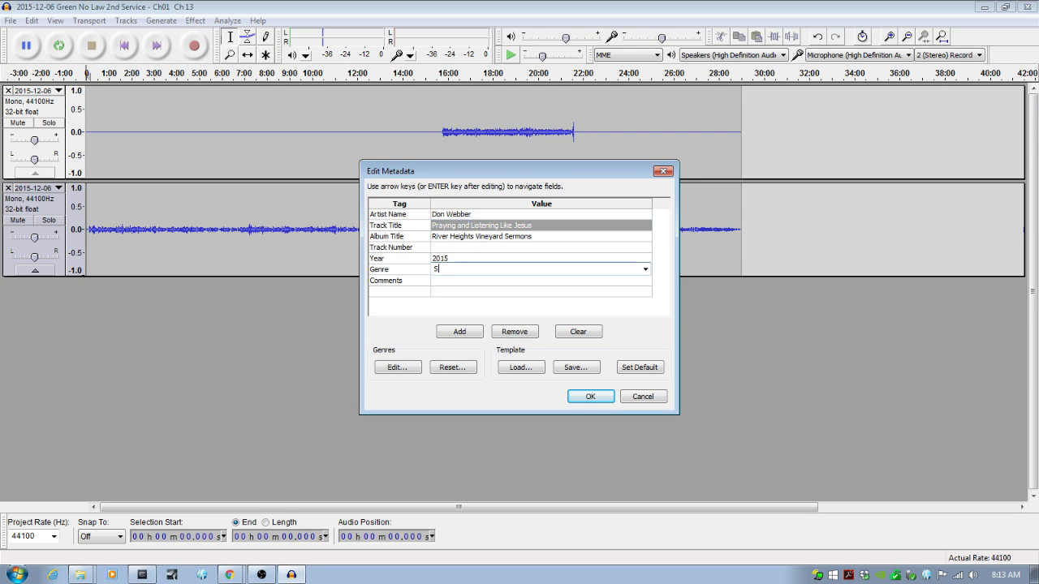
key("Return")
type("http:/")
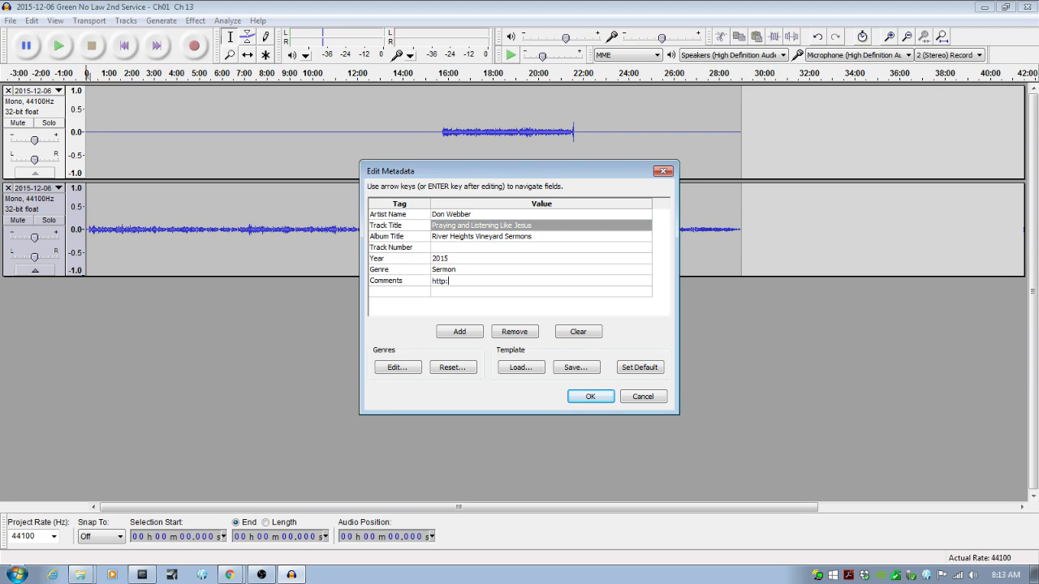
type("/riverne")
key("BackSpace")
key("BackSpace")
type("heightsve")
key("BackSpace")
key("BackSpace")
key("BackSpace")
type("vineyard.")
left_click(568, 396)
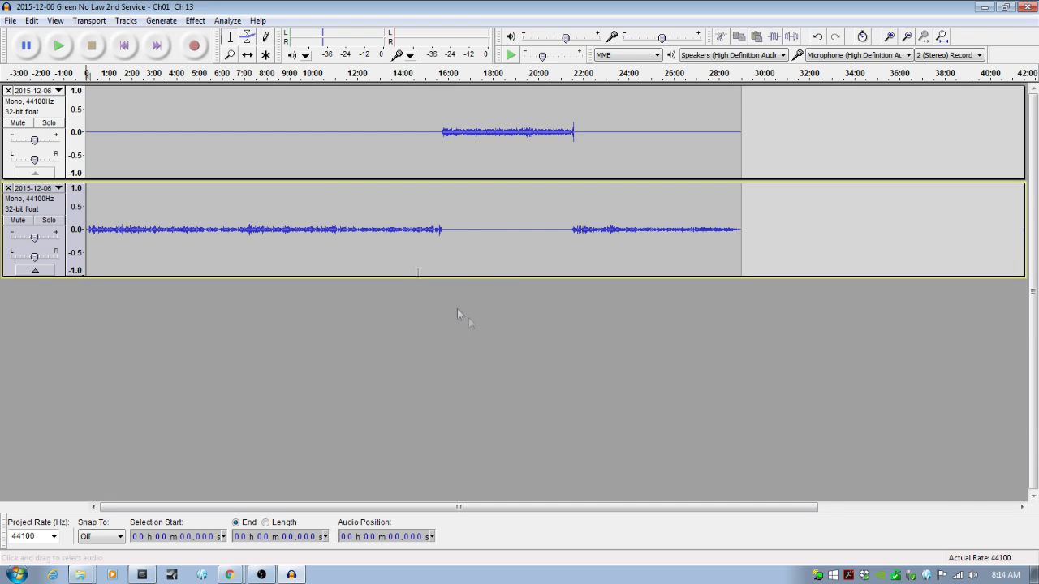
Open the Sermons folder from the desktop and select the new 2015-12-06 sermon MP3
left_click(84, 575)
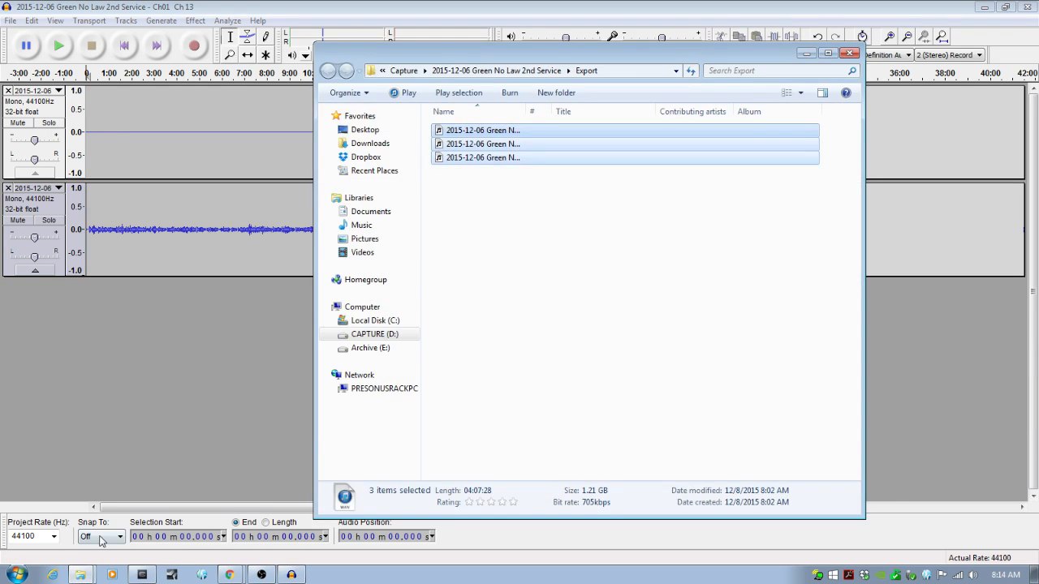
left_click(100, 541)
left_click(84, 575)
key("alt+F4")
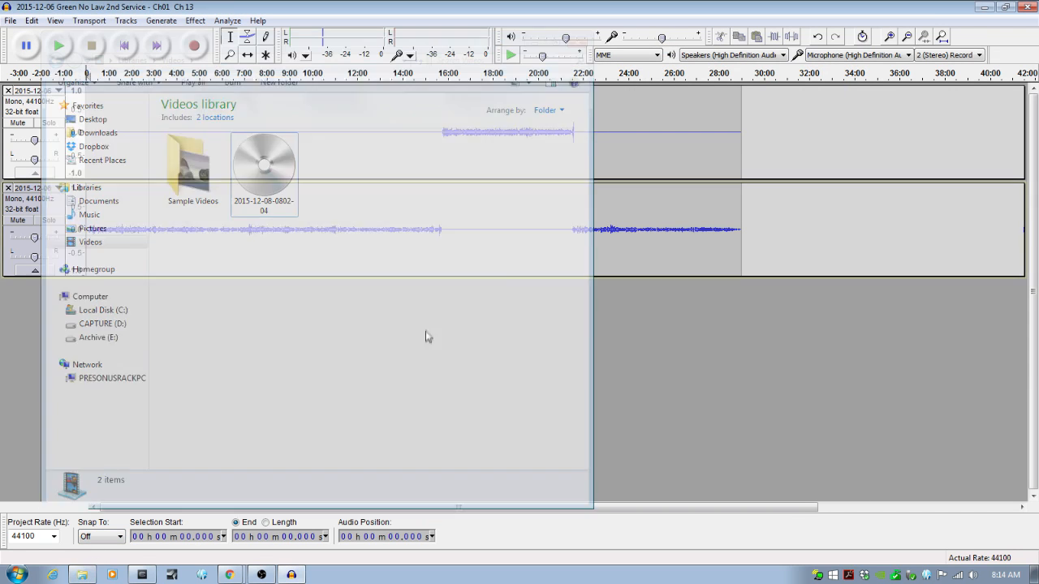
left_click(985, 7)
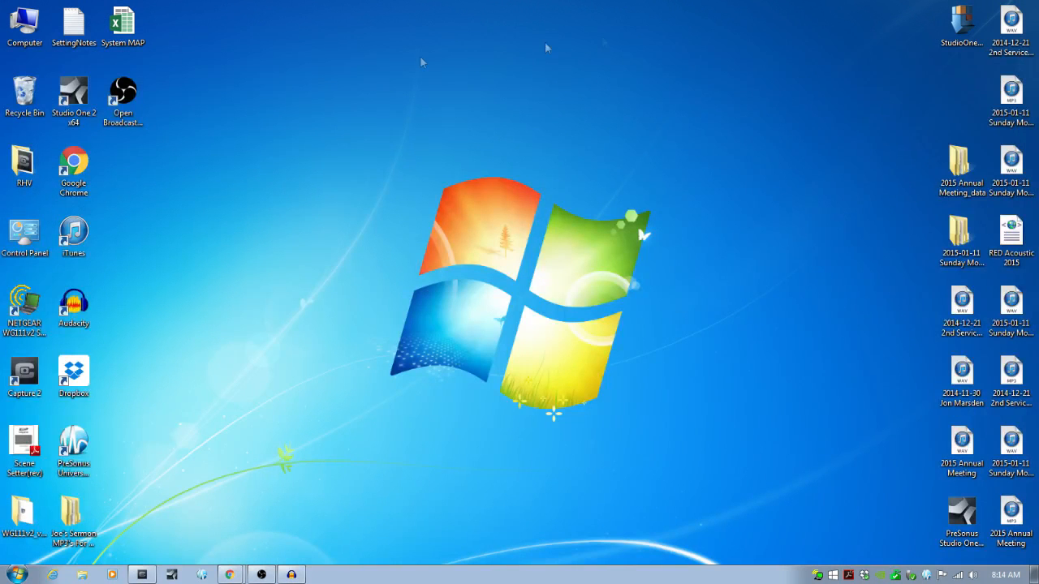
double_click(78, 515)
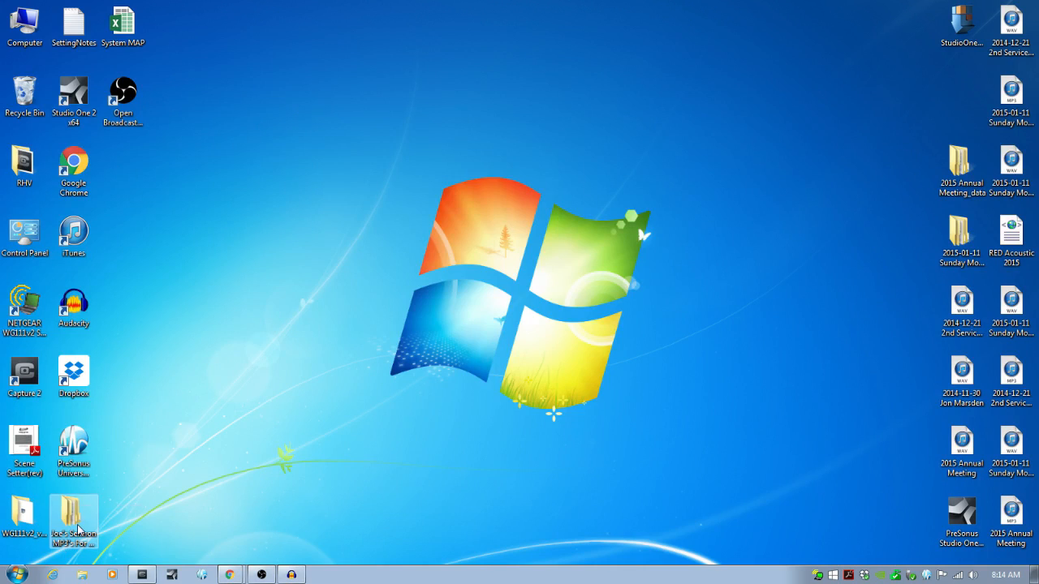
double_click(175, 139)
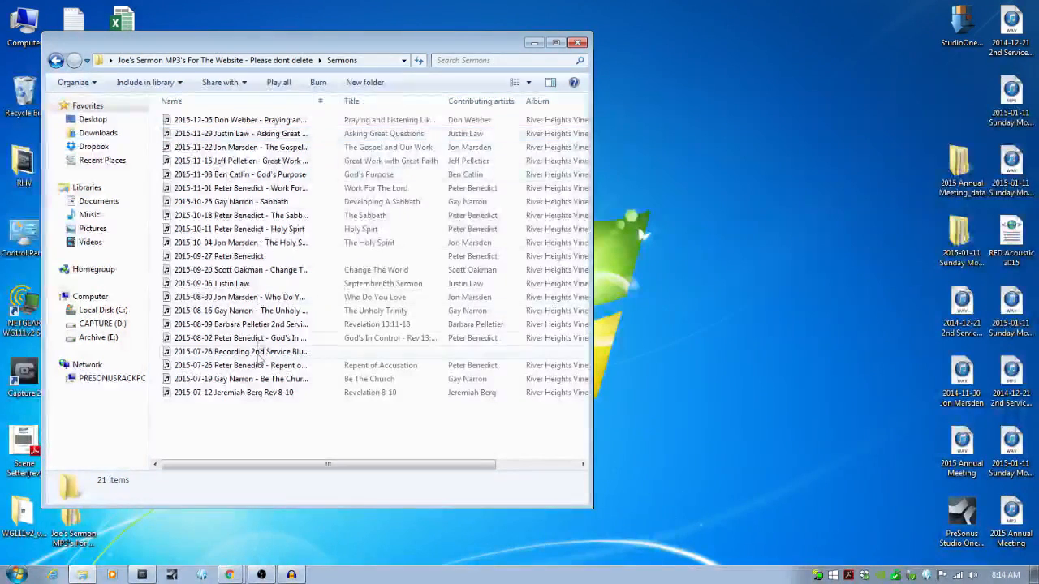
left_click(256, 120)
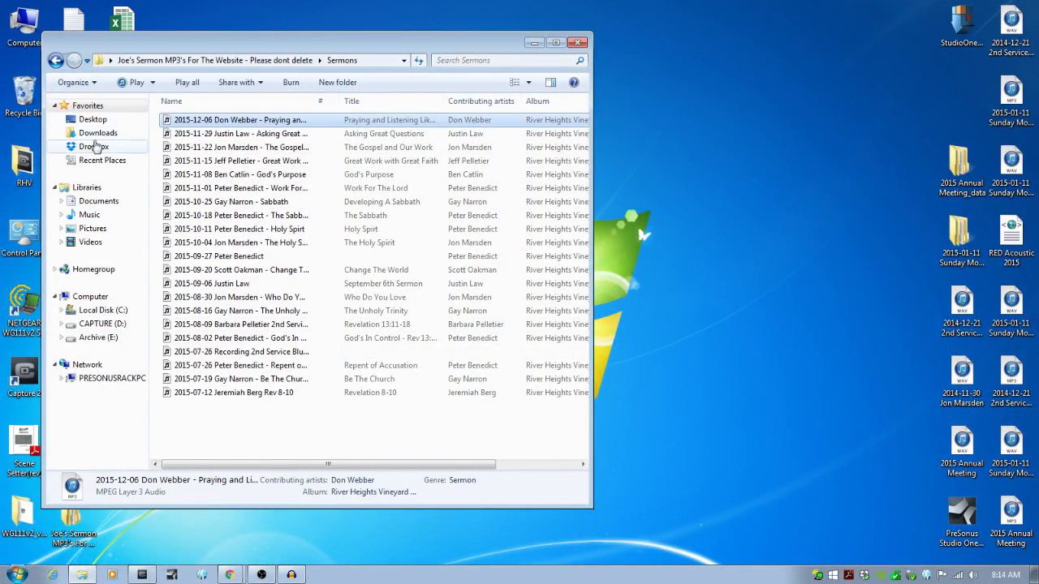
Open Dropbox Public > Sermon mp3s to confirm the new MP3 is listed there
left_click(95, 146)
double_click(192, 147)
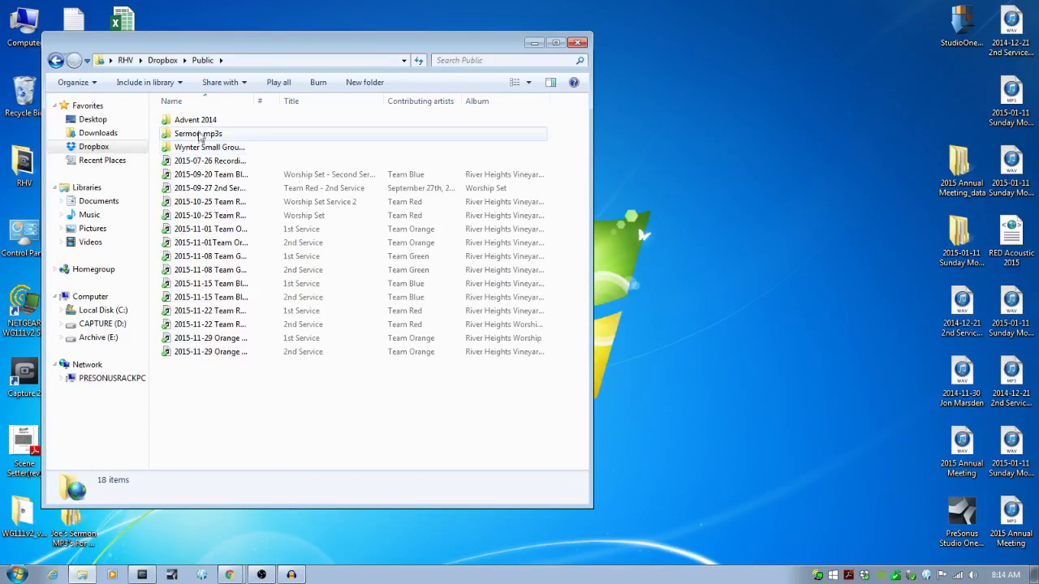
double_click(195, 133)
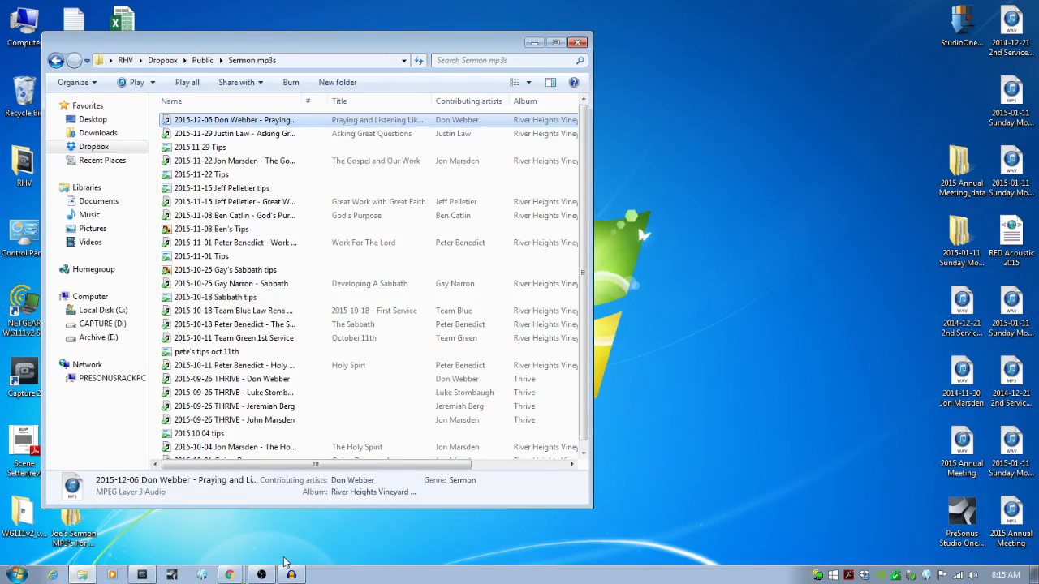
left_click(266, 574)
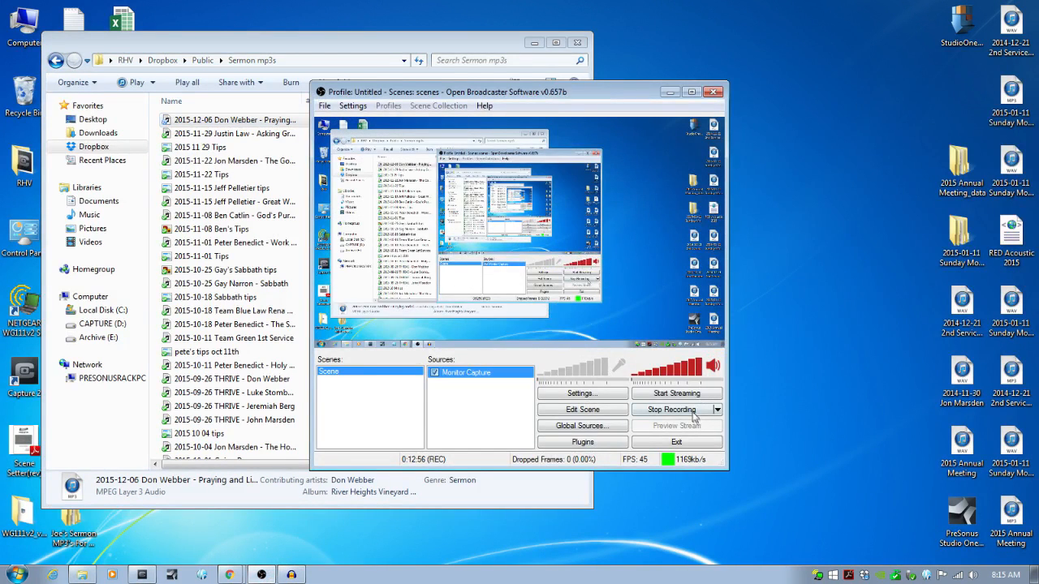
left_click(699, 417)
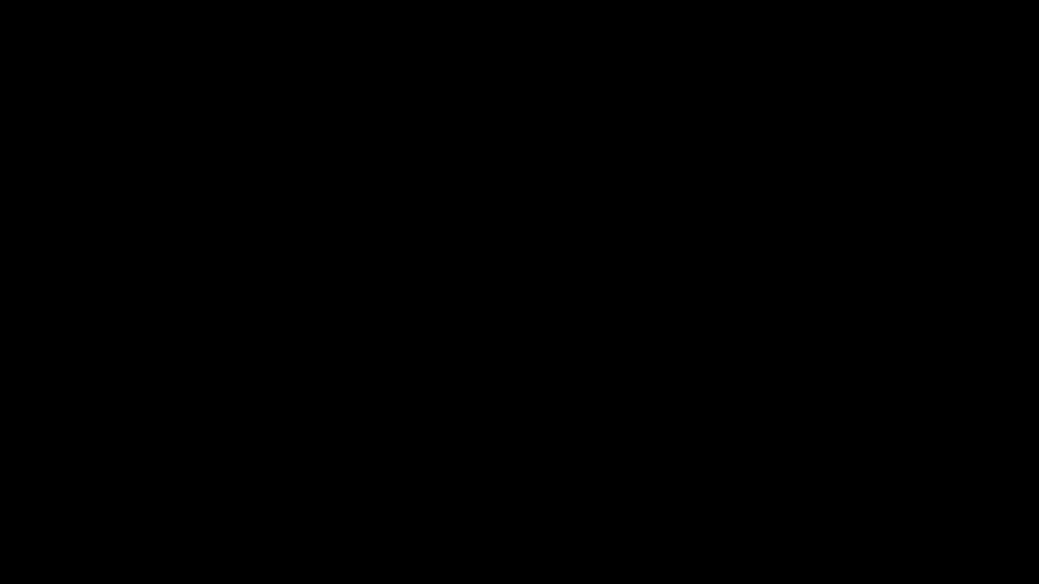